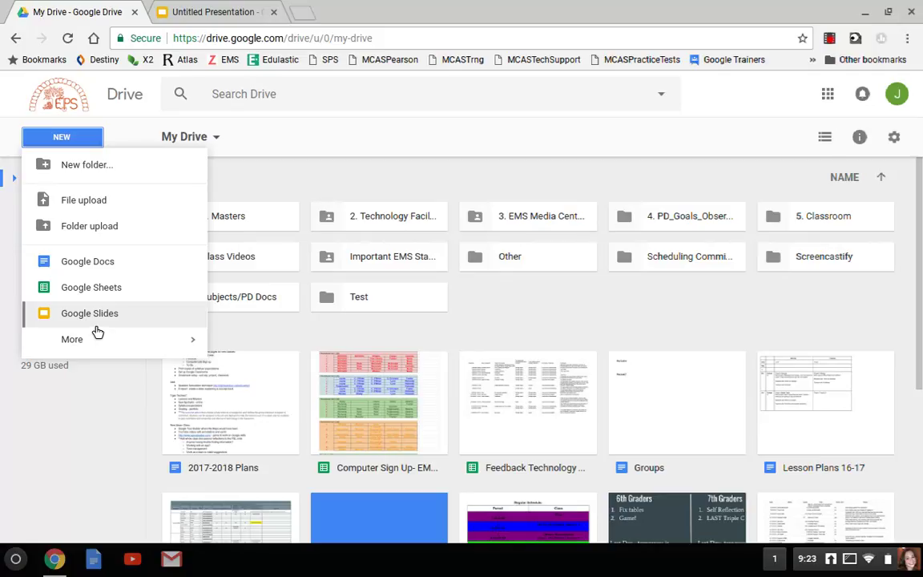
# Switch to the untitled presentation and rename it "Sample Presentation"
pyautogui.click(203, 8)
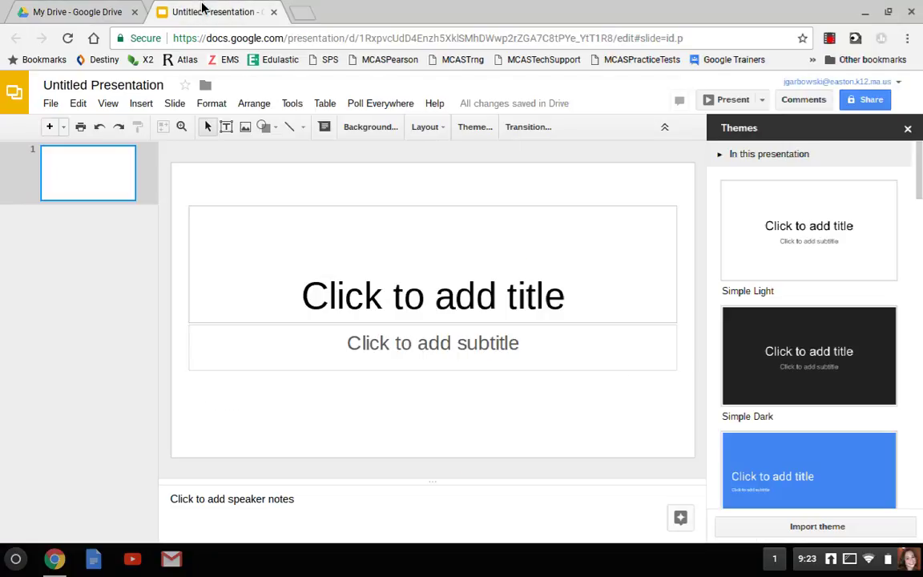
pyautogui.click(131, 87)
pyautogui.tripleClick(132, 89)
pyautogui.write('Sample')
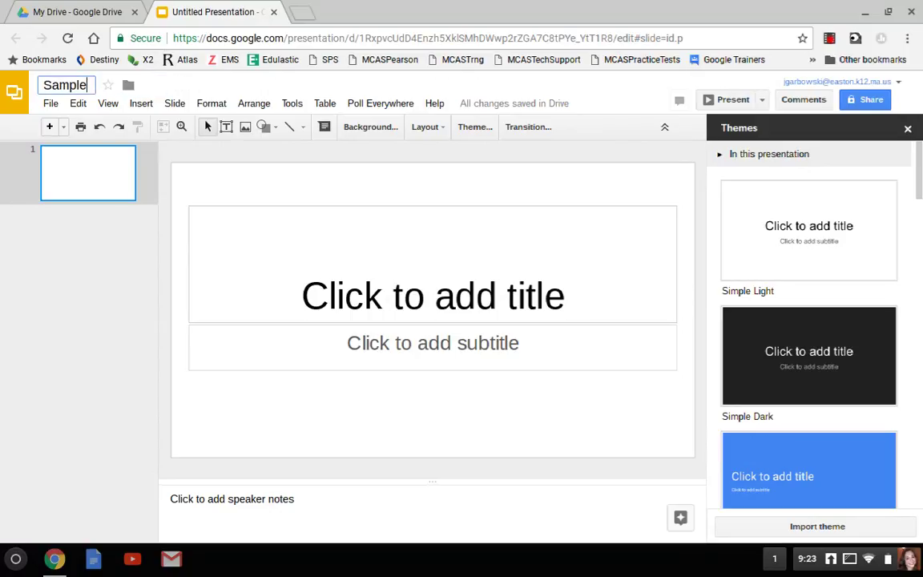
pyautogui.write(' Presentation')
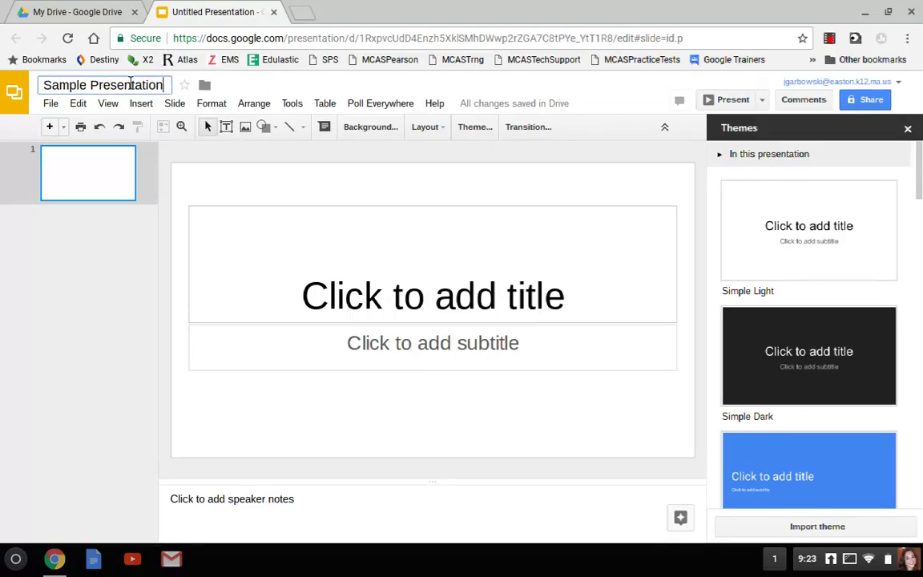
pyautogui.press('Return')
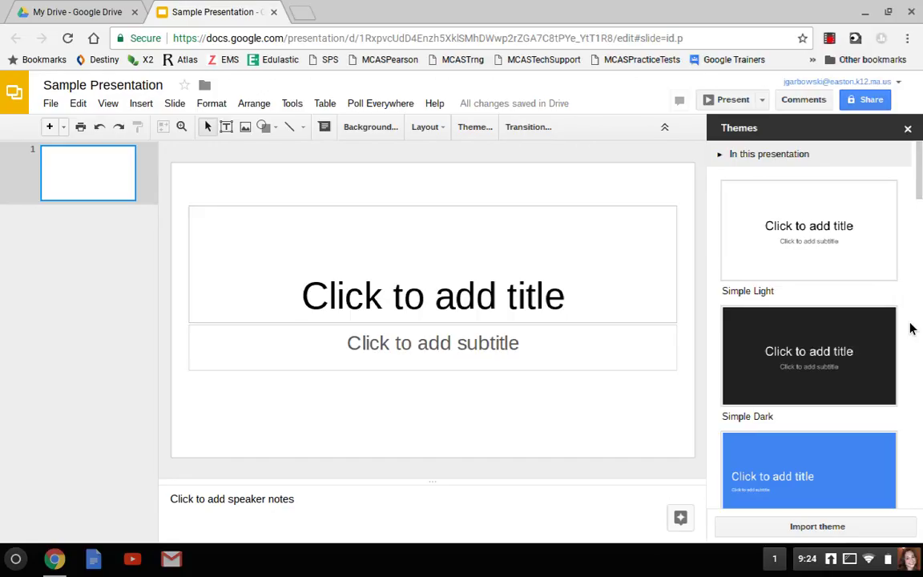
# Try out the Simple Dark and Swiss themes and settle on the Material theme for the presentation
pyautogui.scroll(-2, 869, 303)
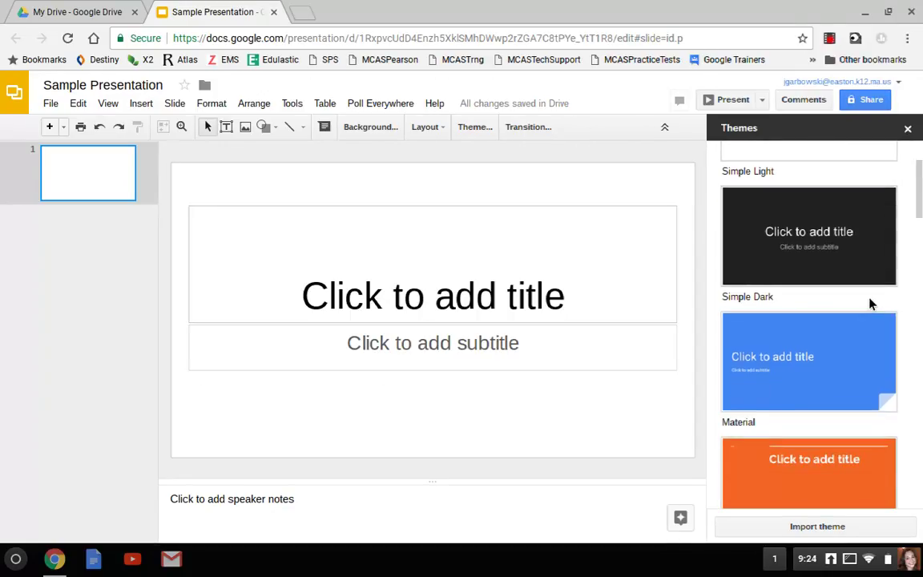
pyautogui.click(836, 380)
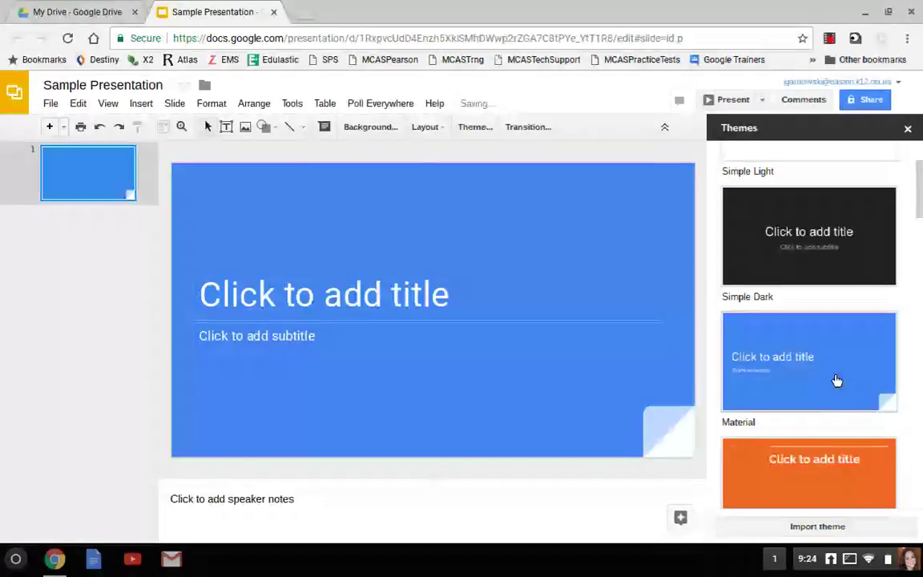
pyautogui.click(809, 265)
pyautogui.scroll(-2, 813, 265)
pyautogui.click(816, 327)
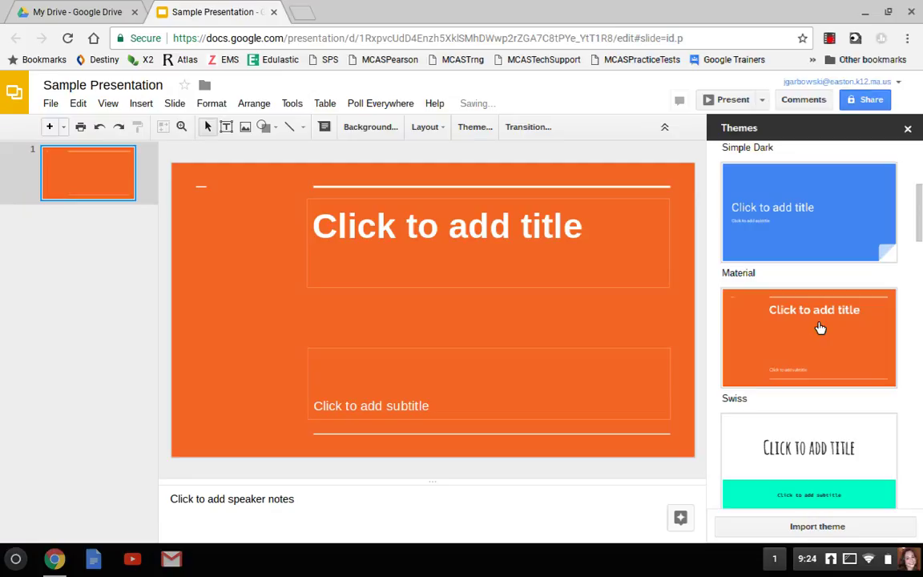
pyautogui.click(854, 185)
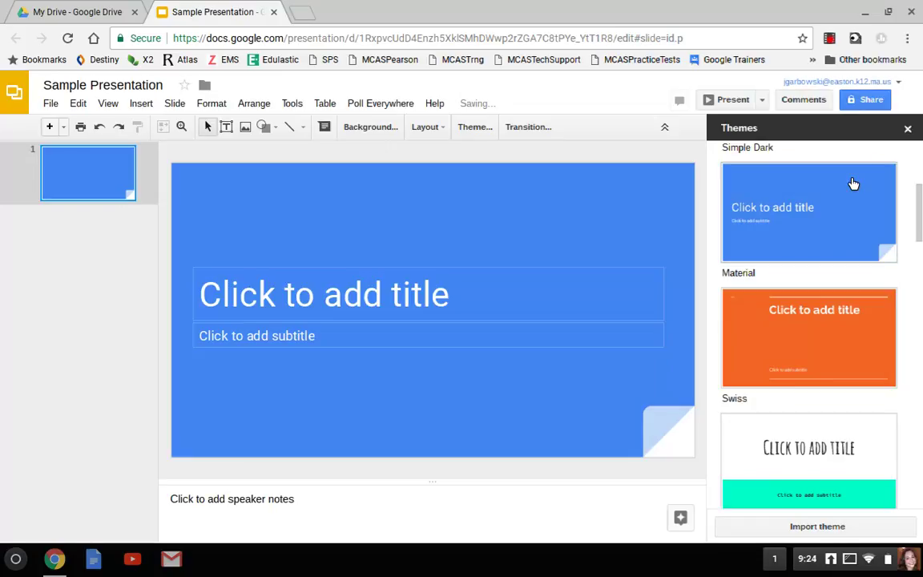
pyautogui.click(907, 130)
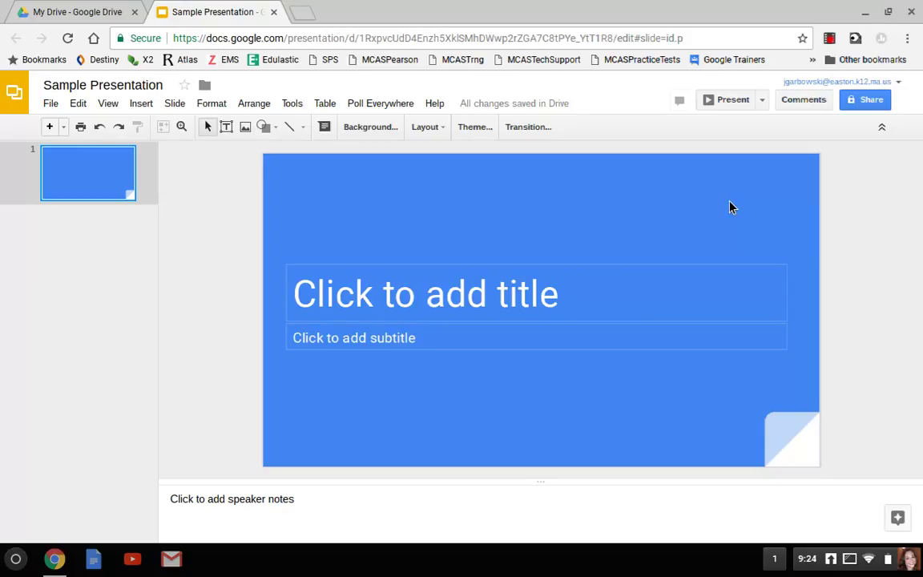
pyautogui.click(478, 132)
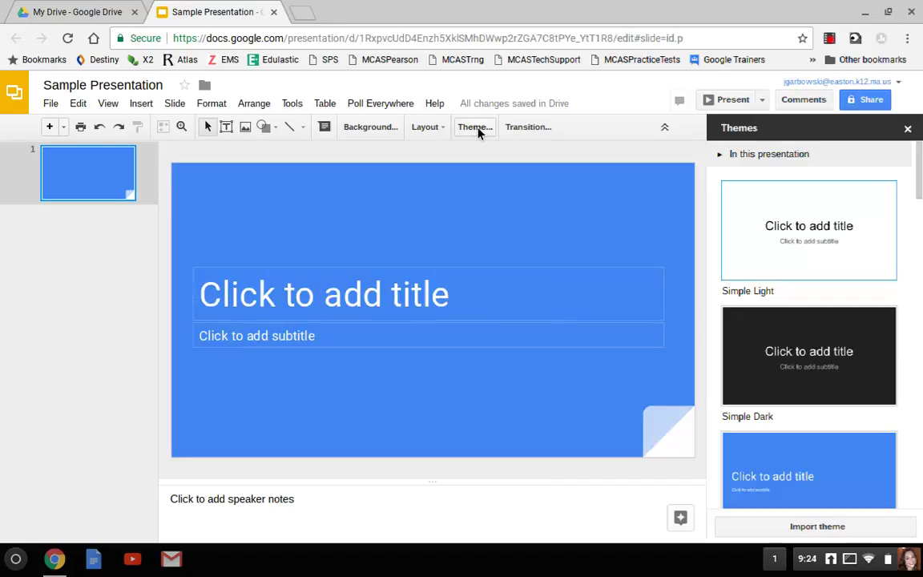
pyautogui.click(909, 130)
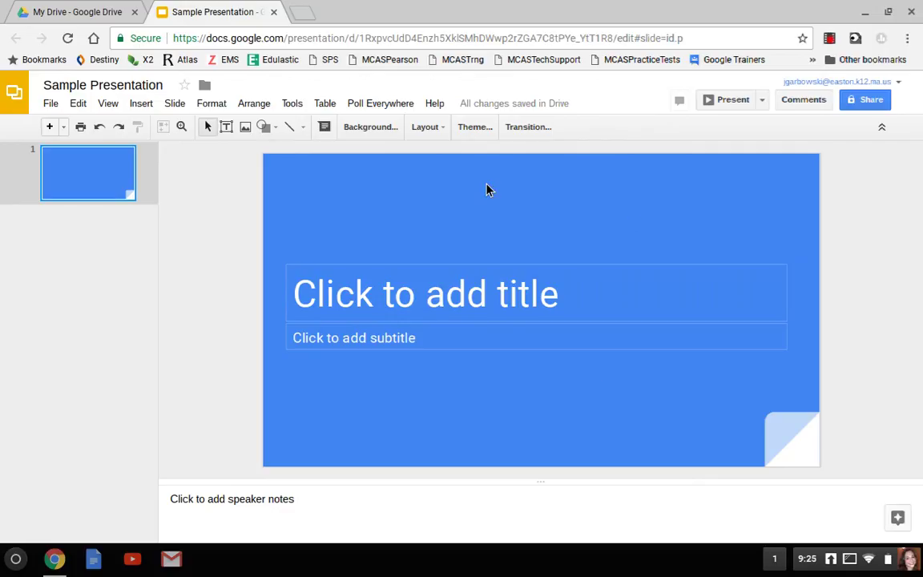
# Add a new slide after the title slide
pyautogui.click(174, 104)
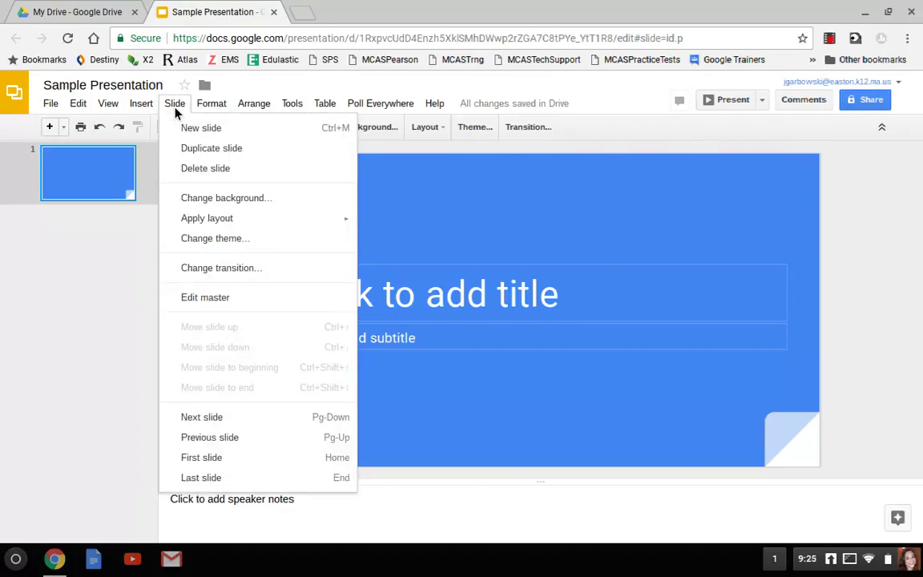
pyautogui.click(190, 130)
pyautogui.click(176, 104)
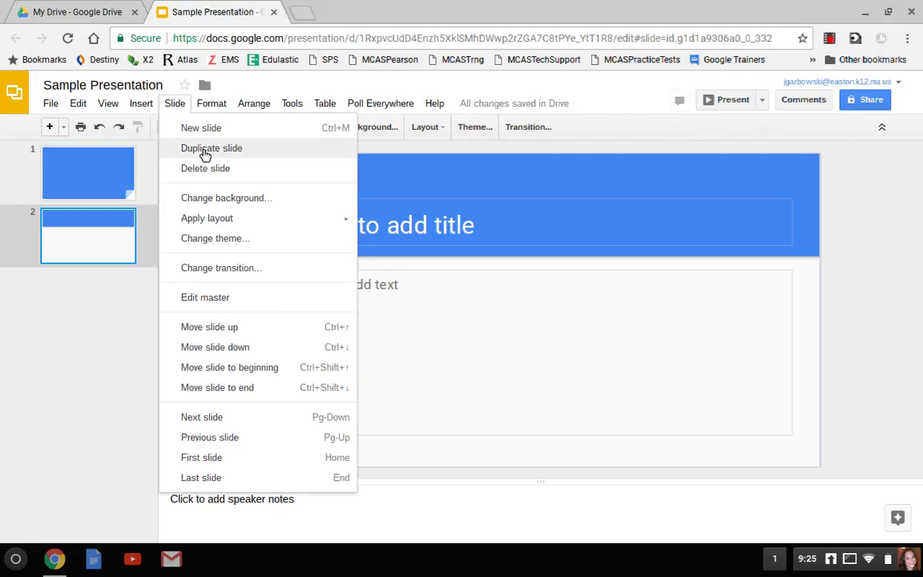
pyautogui.click(186, 115)
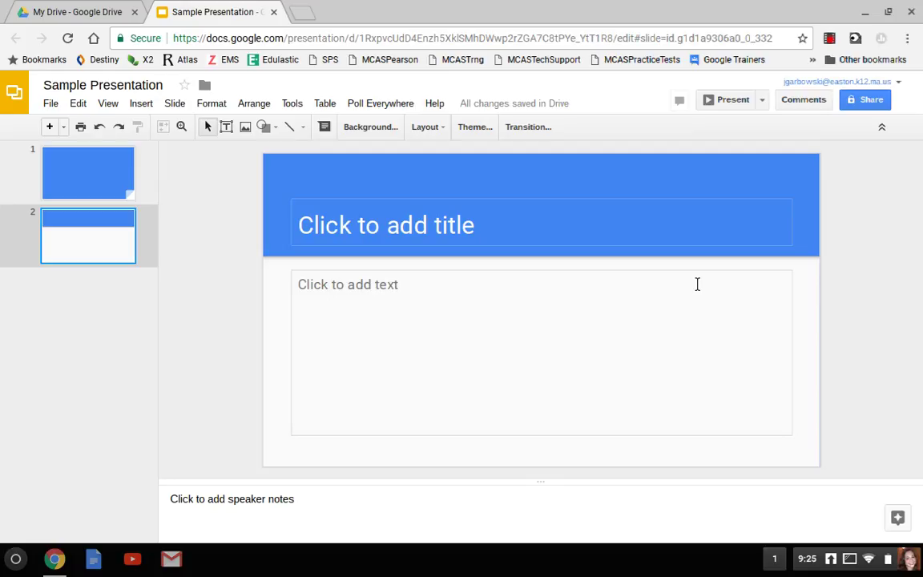
# Apply the Title and body layout to the second slide
pyautogui.click(438, 133)
pyautogui.click(438, 133)
pyautogui.click(174, 104)
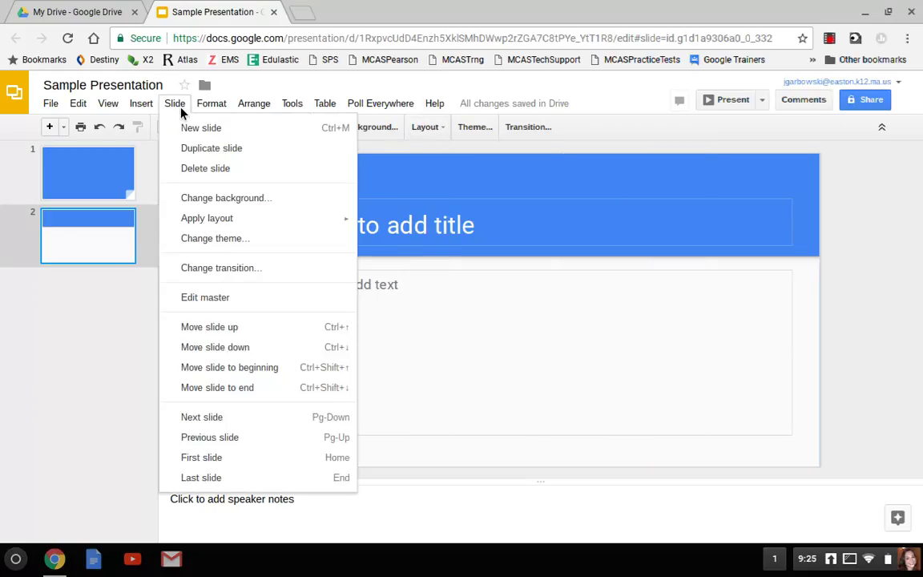
pyautogui.moveTo(212, 222)
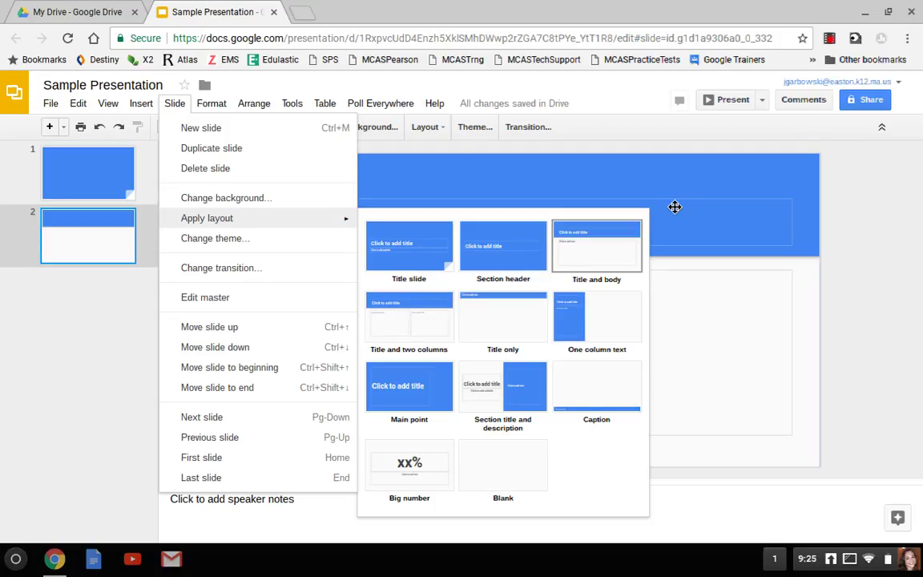
pyautogui.click(580, 256)
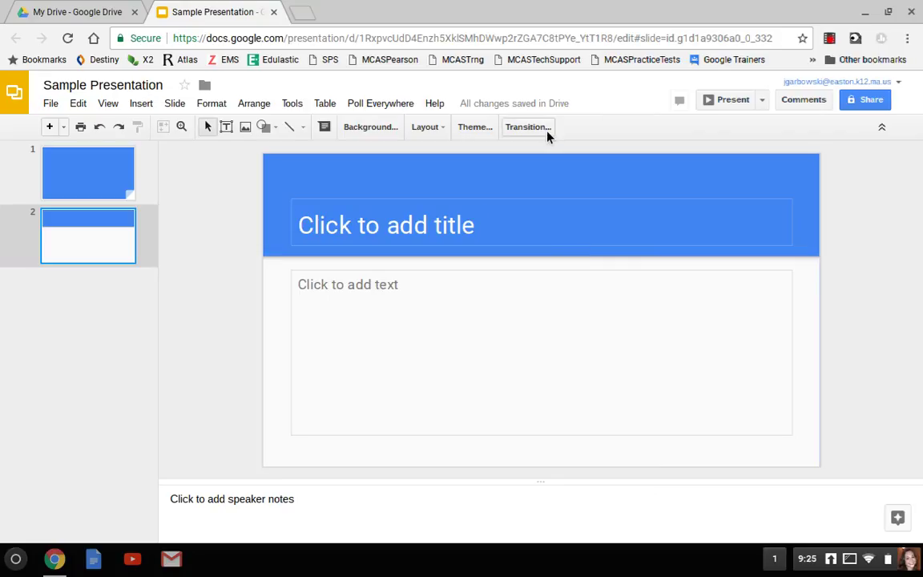
# Give the second slide a Cube transition and preview it
pyautogui.click(173, 103)
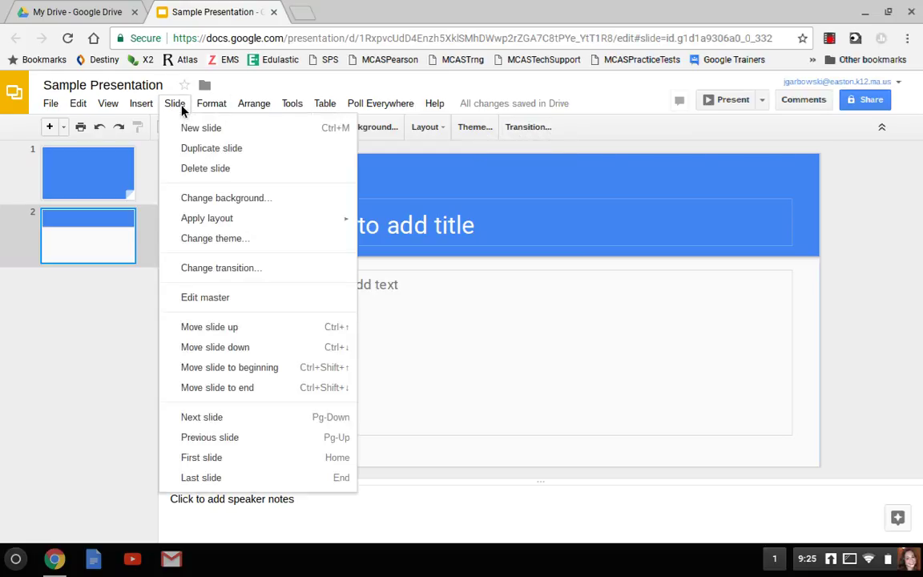
pyautogui.click(221, 269)
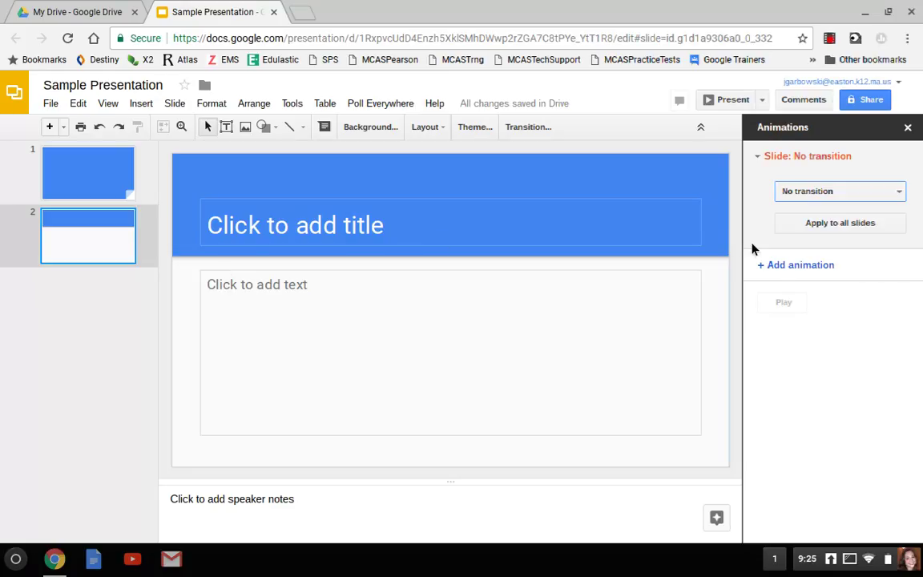
pyautogui.click(848, 198)
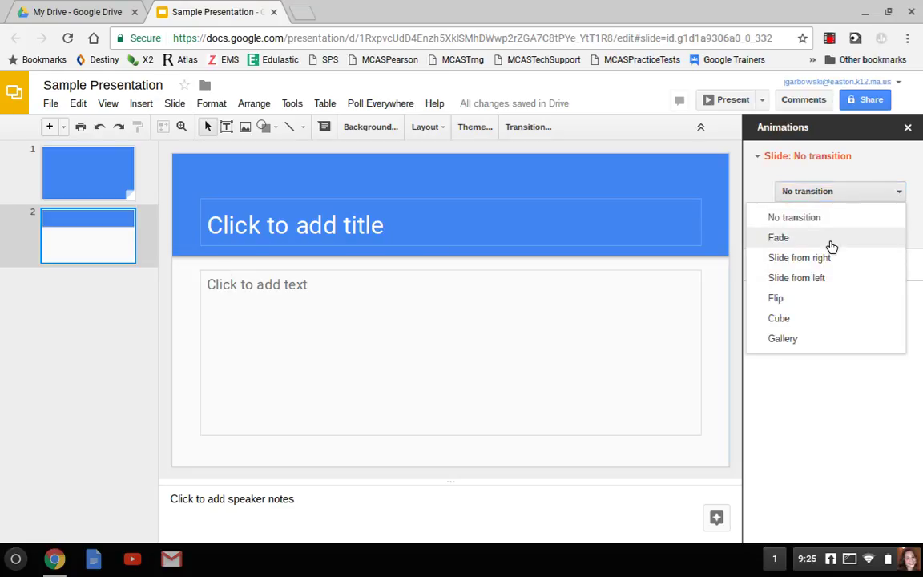
pyautogui.click(804, 320)
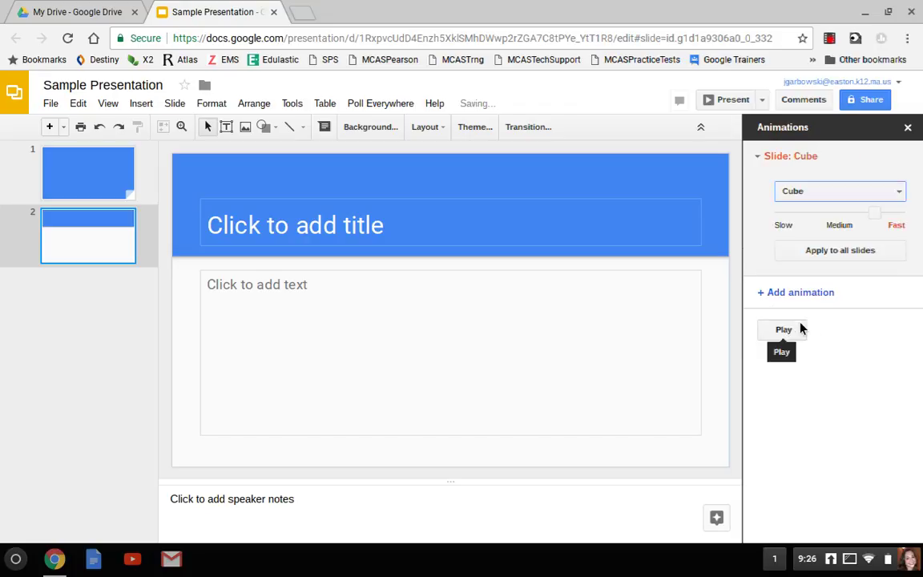
pyautogui.click(791, 334)
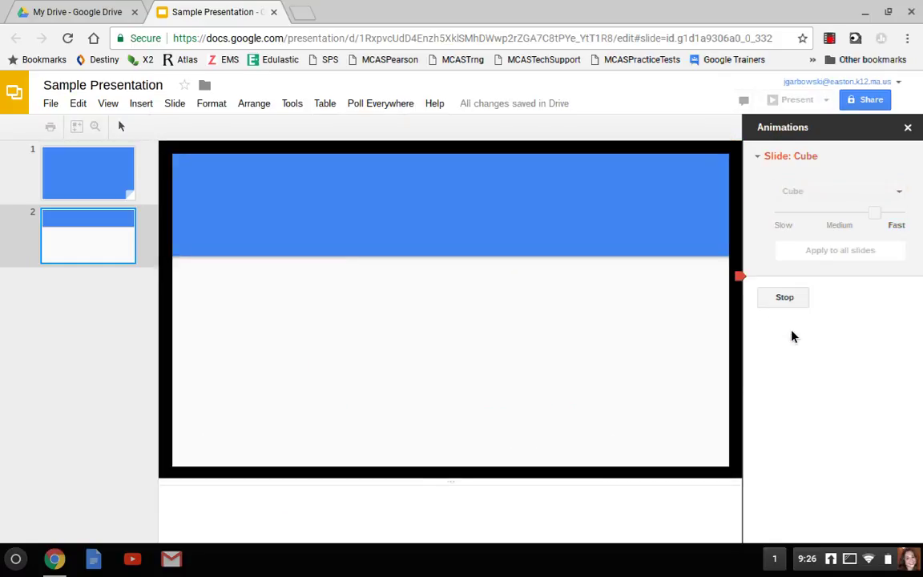
pyautogui.click(782, 299)
# Slow the Cube transition to 4.0 seconds, previewing it, and apply it to all slides
pyautogui.moveTo(880, 222); pyautogui.dragTo(804, 216)
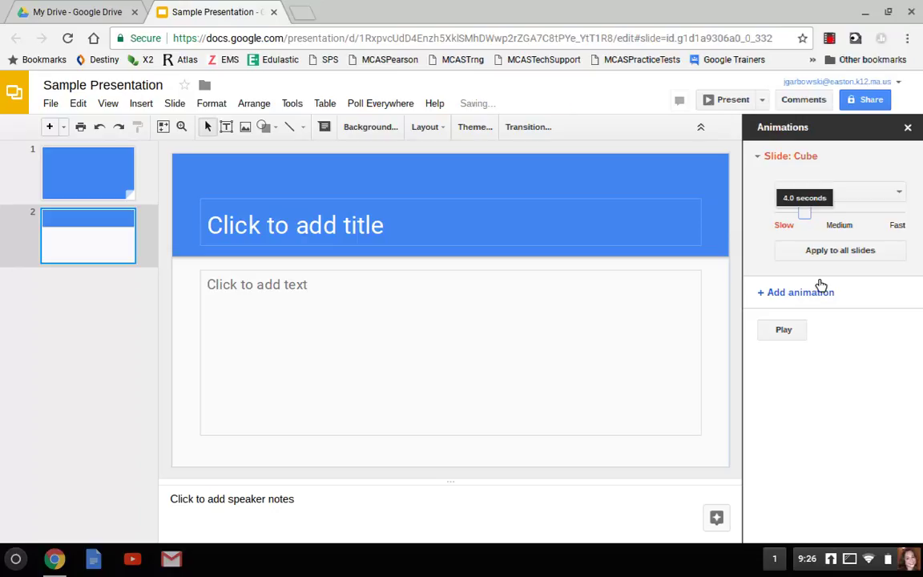
pyautogui.click(793, 335)
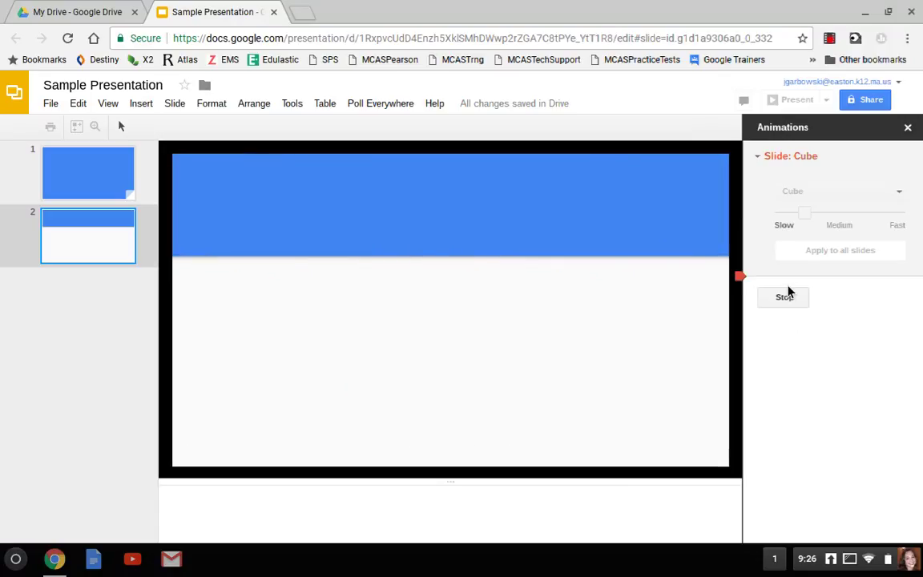
pyautogui.click(786, 298)
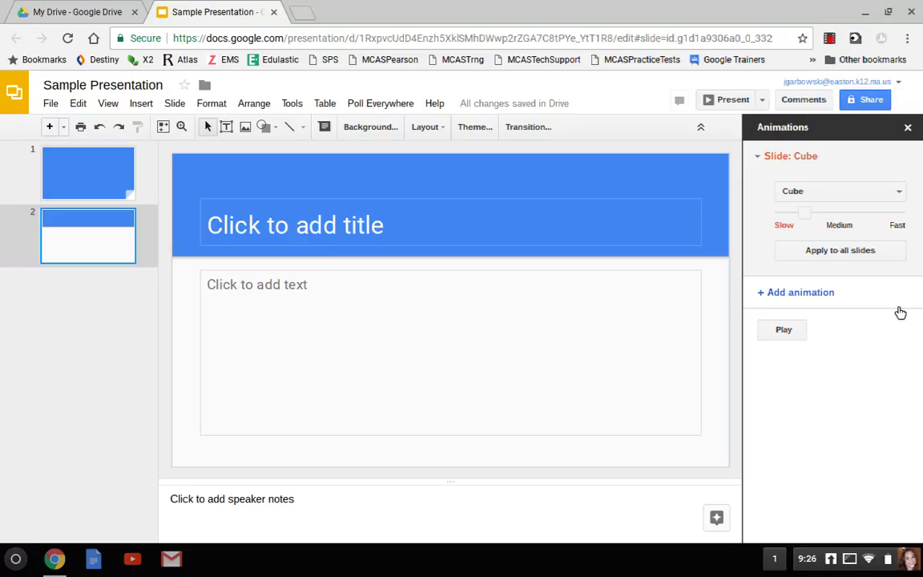
pyautogui.click(844, 256)
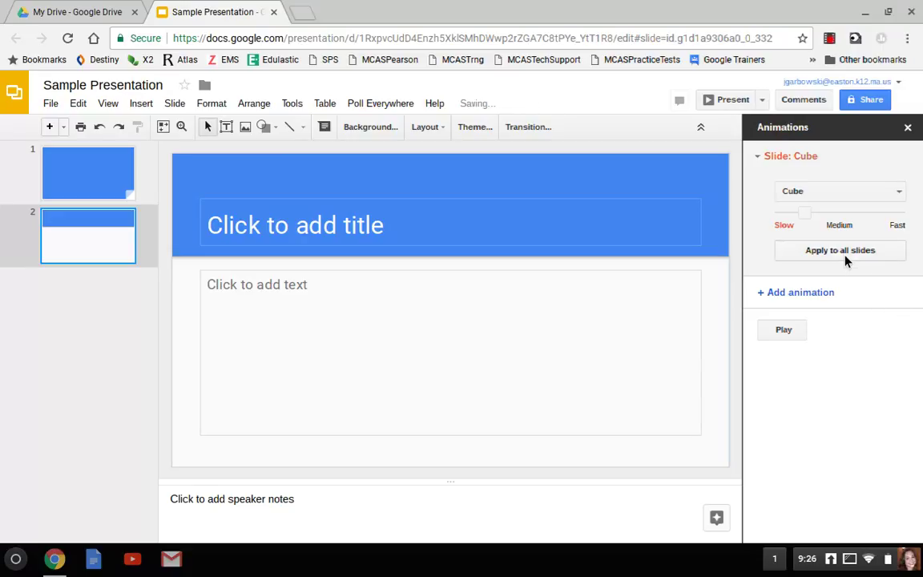
pyautogui.click(909, 128)
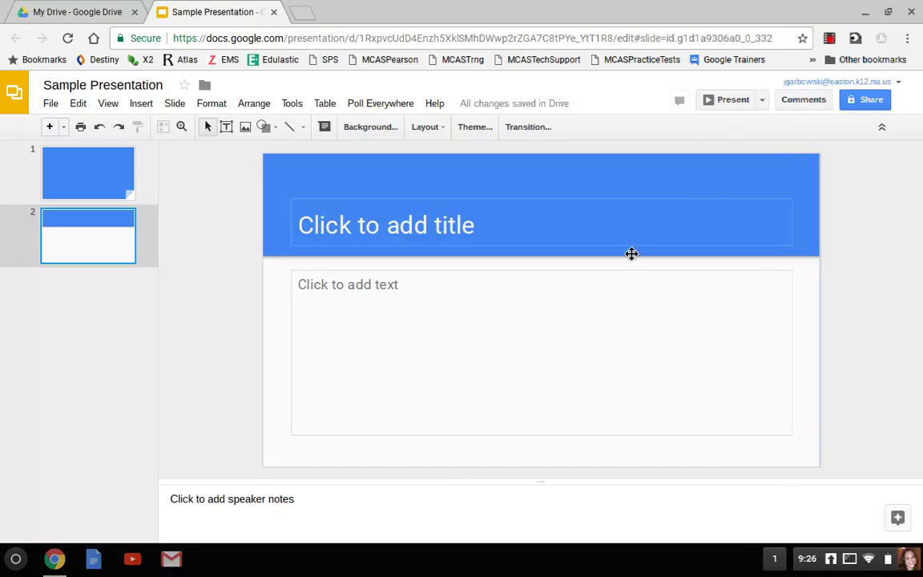
# Fill the second slide with the heading "Title" and the bulleted body text "Information"
pyautogui.click(517, 234)
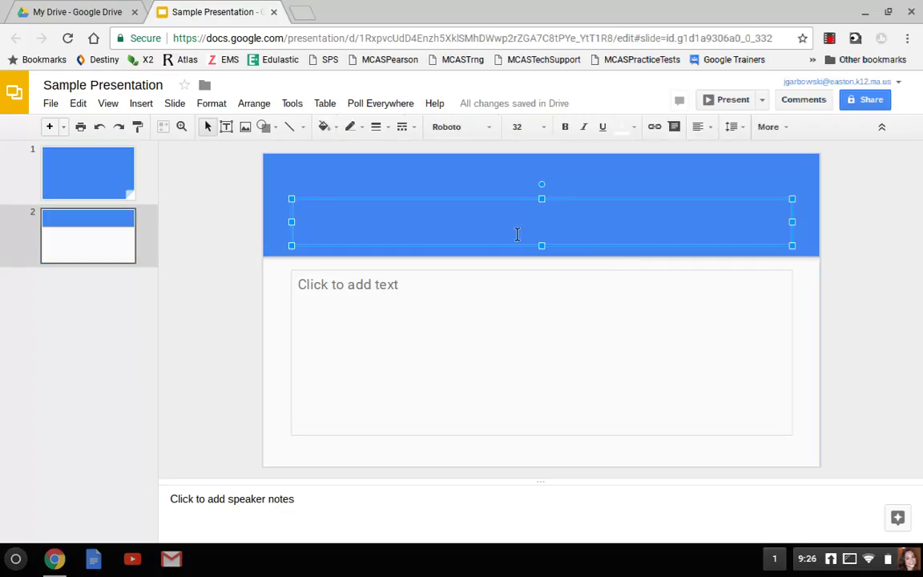
pyautogui.write('Title')
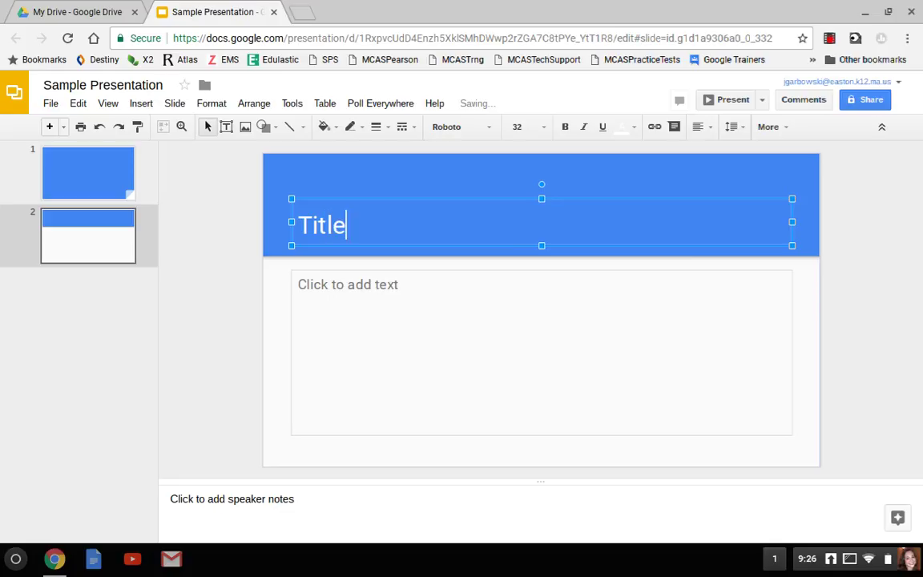
pyautogui.click(519, 296)
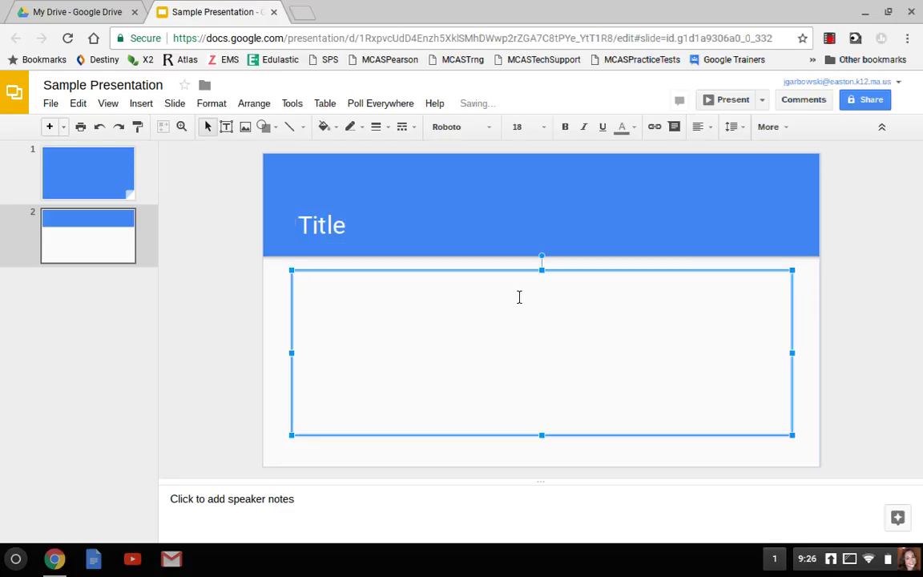
pyautogui.write('Information')
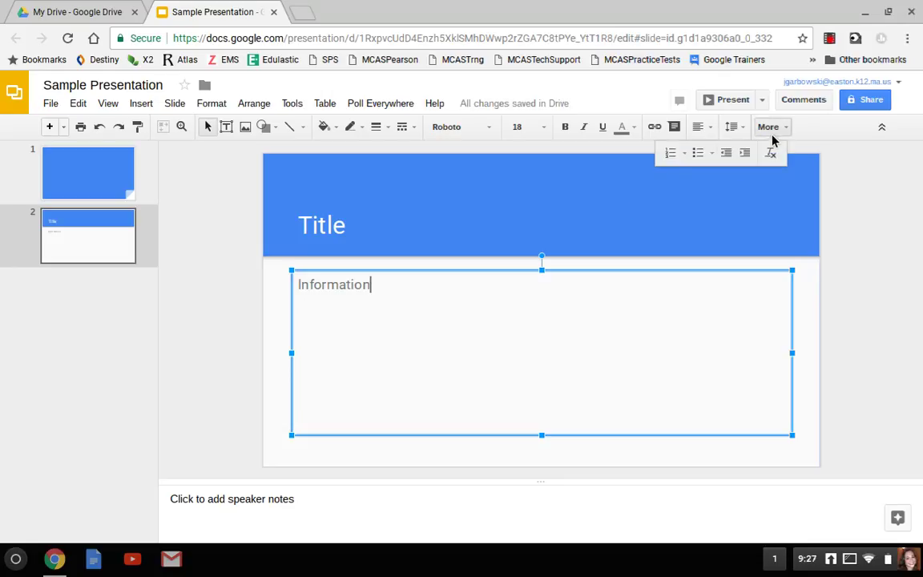
pyautogui.click(697, 153)
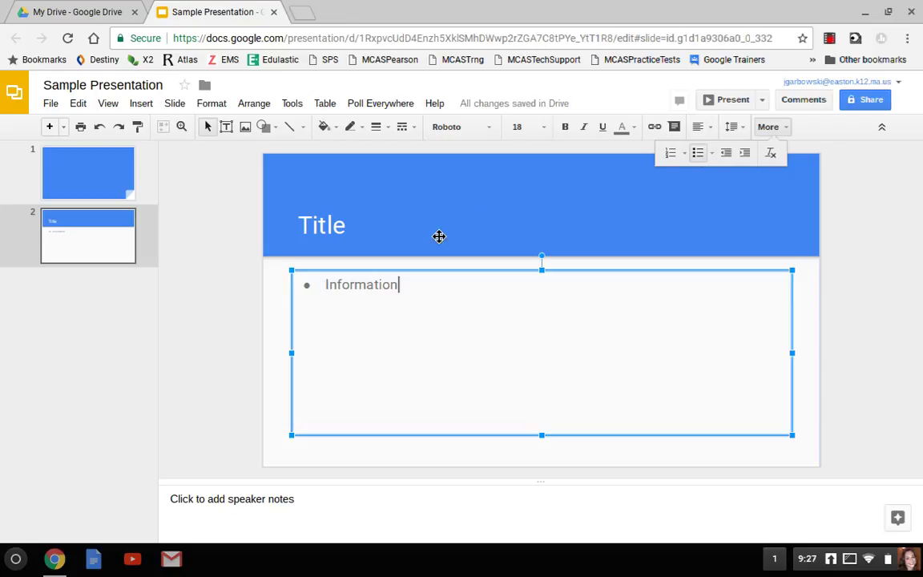
pyautogui.click(282, 324)
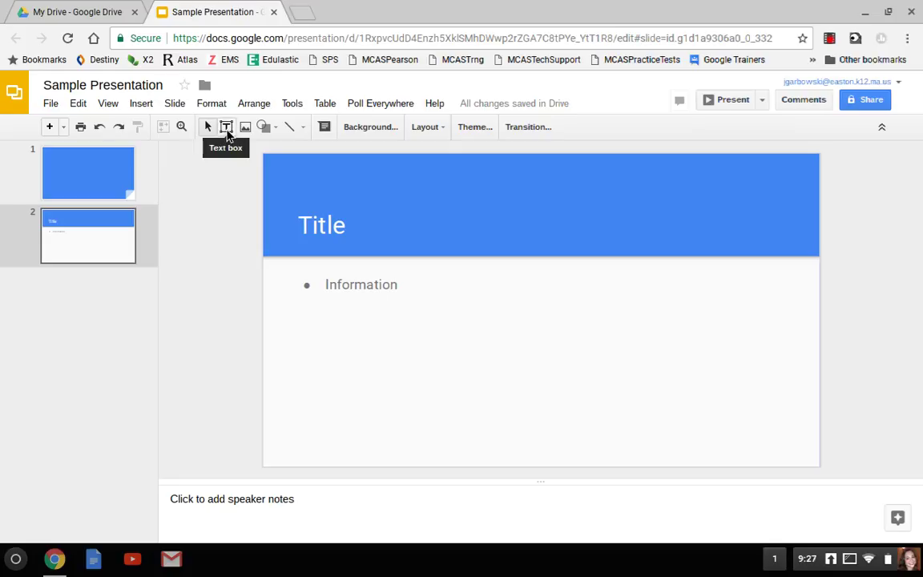
# Draw an empty text box in the second slide's blue header, to the right of the title text
pyautogui.click(227, 133)
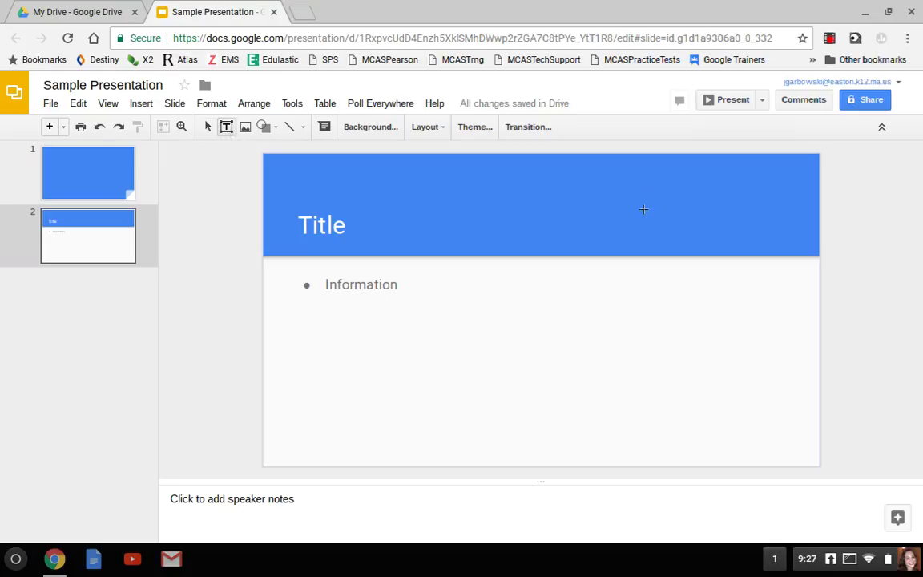
pyautogui.moveTo(684, 235); pyautogui.dragTo(758, 249)
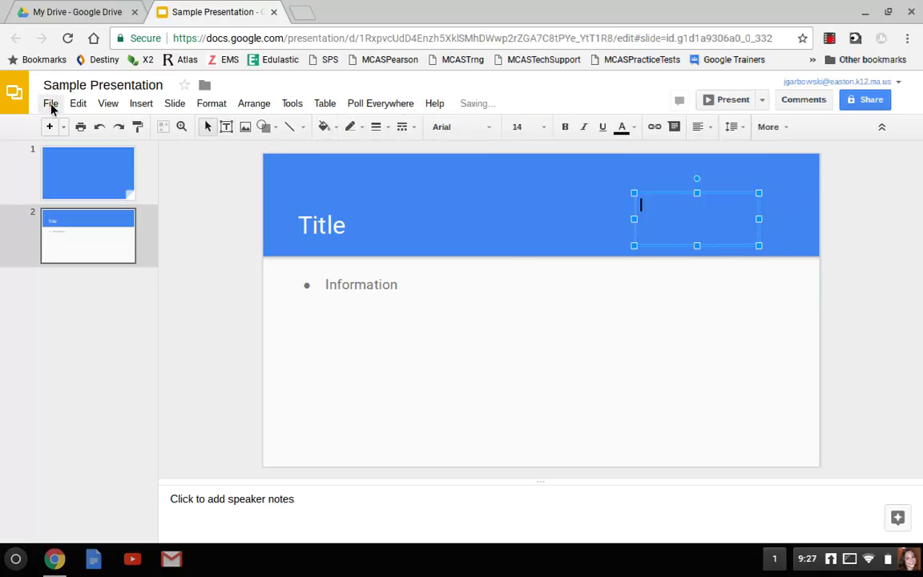
# Add a third slide after the second one and delete its body text placeholder
pyautogui.click(142, 106)
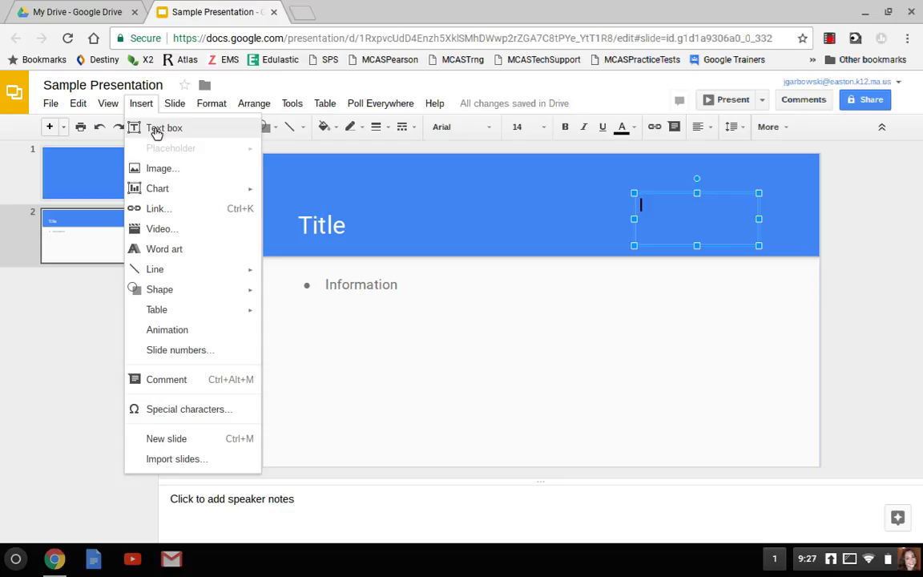
pyautogui.click(146, 110)
pyautogui.click(176, 106)
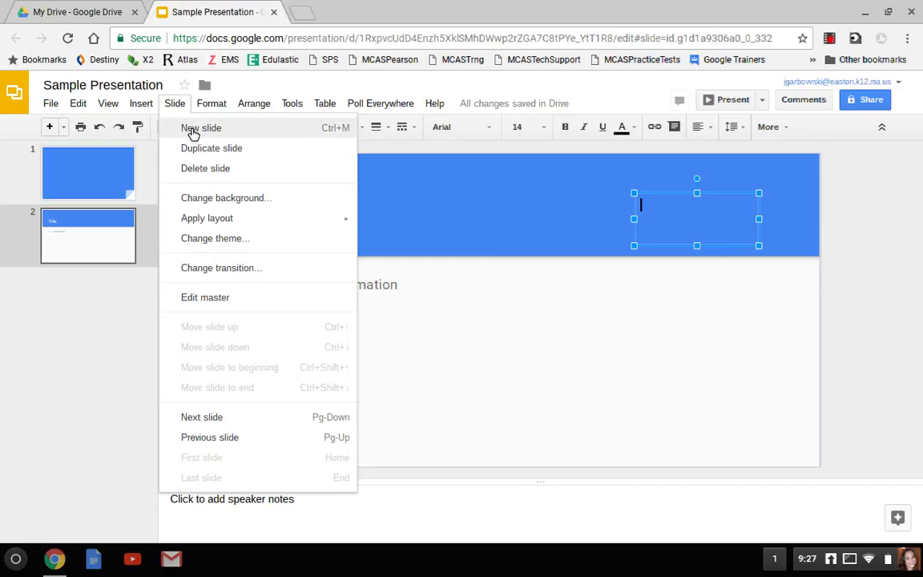
pyautogui.click(192, 130)
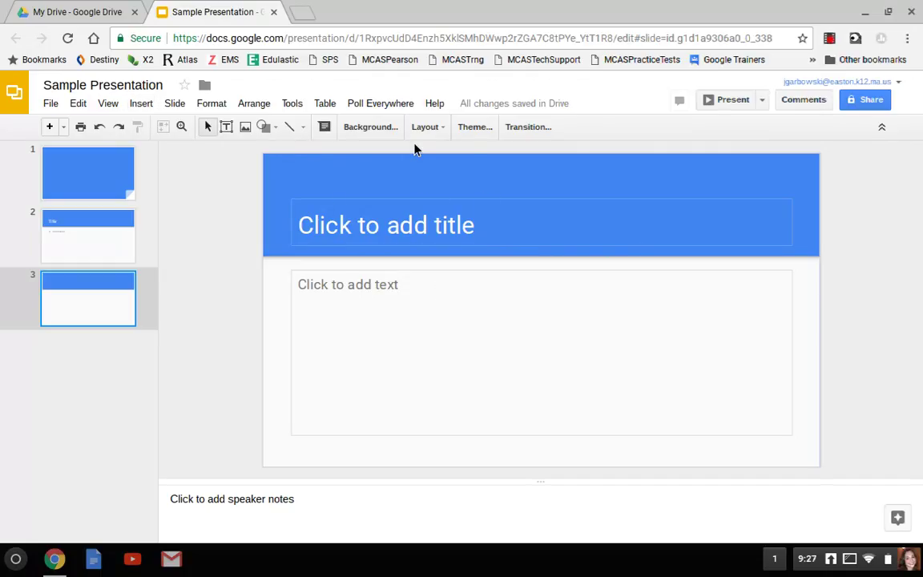
pyautogui.click(429, 280)
pyautogui.press('Delete')
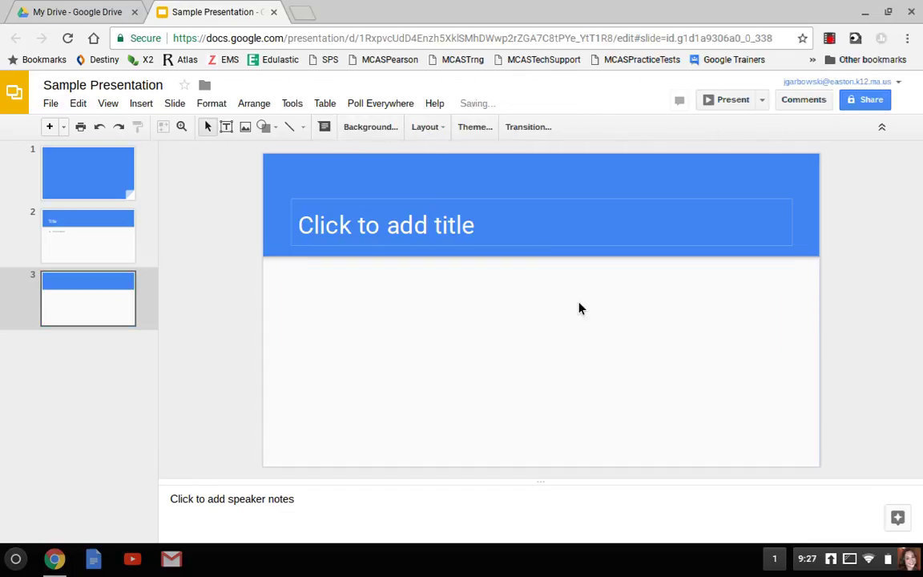
# Search Google for "dog" images and insert the picture of the brown puppy sitting on a light carpet into the third slide
pyautogui.click(141, 105)
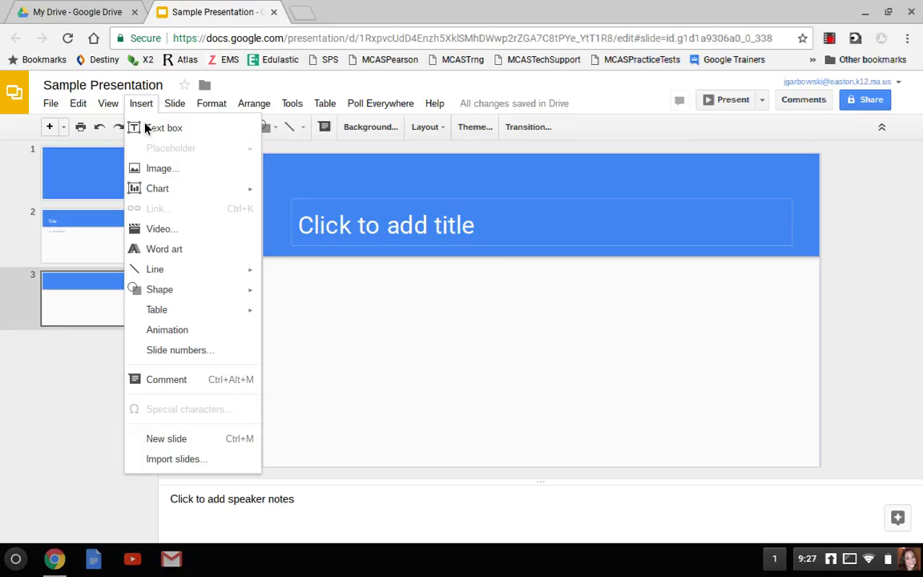
pyautogui.click(154, 172)
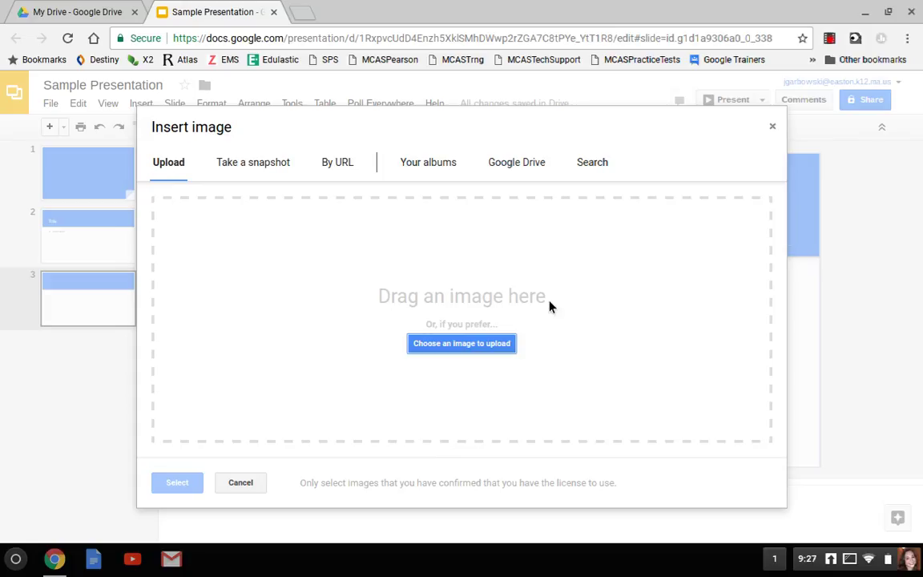
pyautogui.click(536, 169)
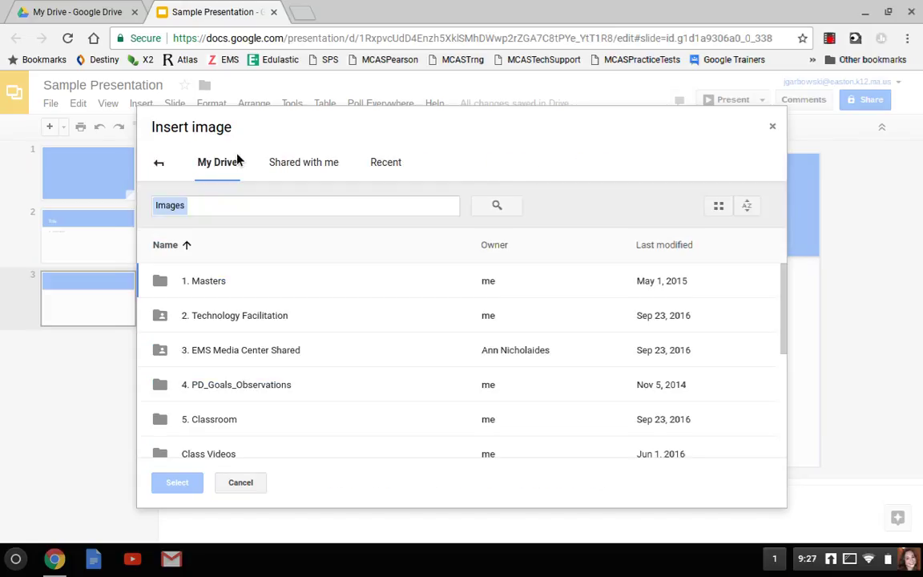
pyautogui.click(160, 163)
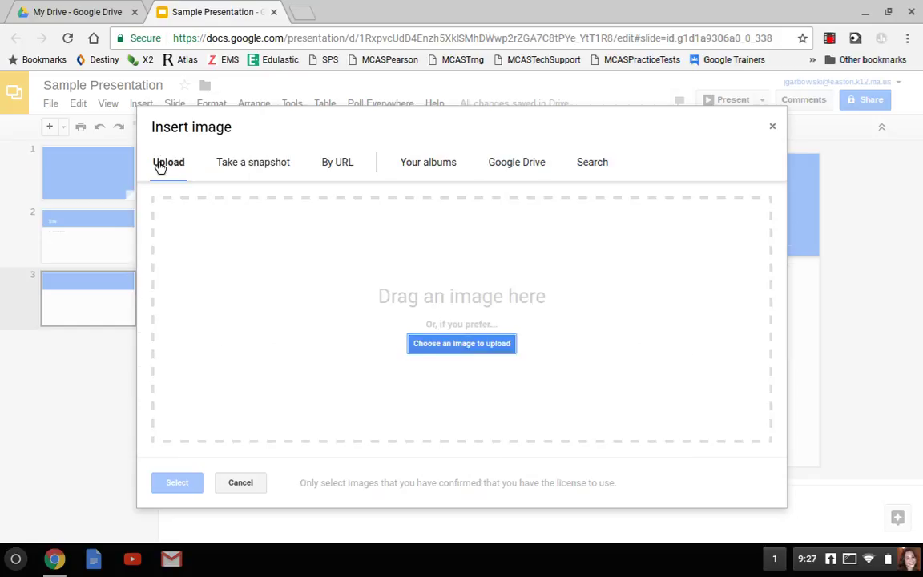
pyautogui.click(605, 168)
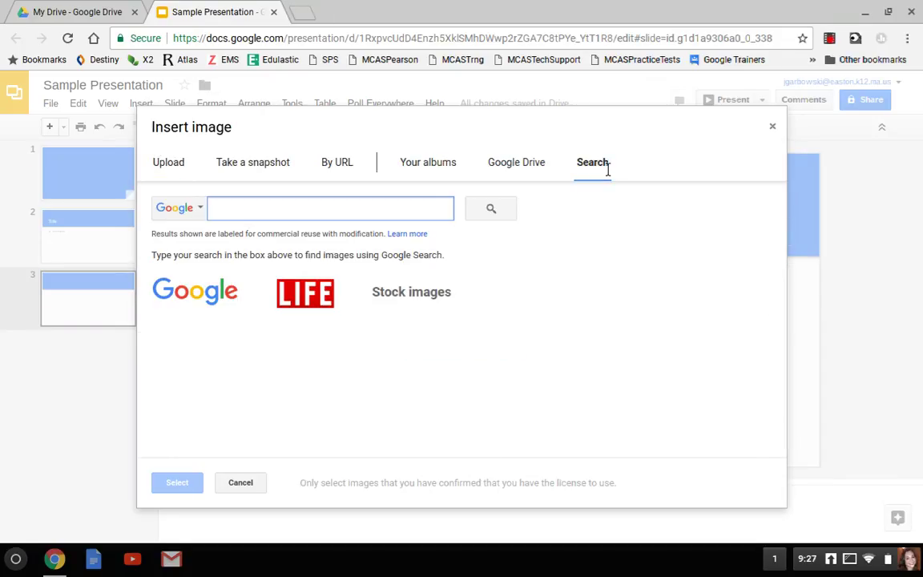
pyautogui.write('dogs')
pyautogui.press('Return')
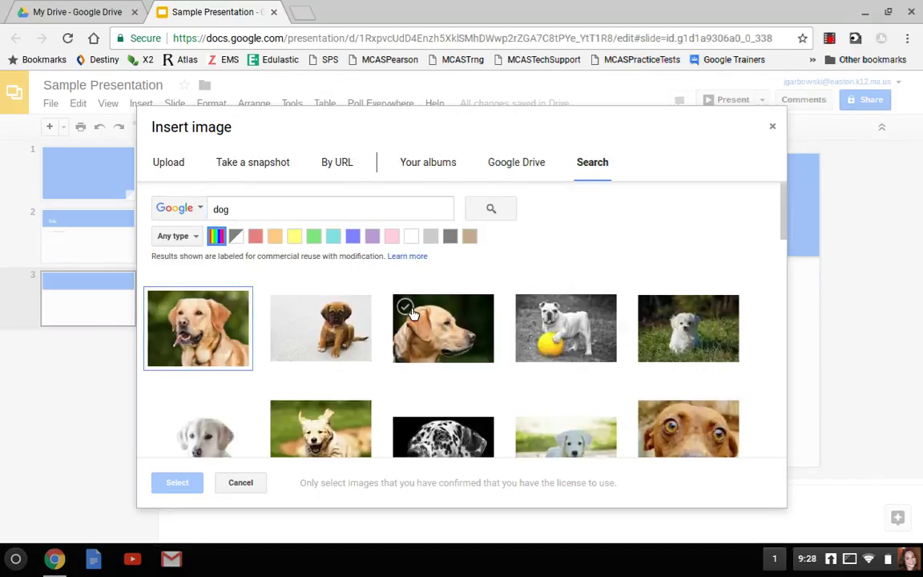
pyautogui.click(354, 335)
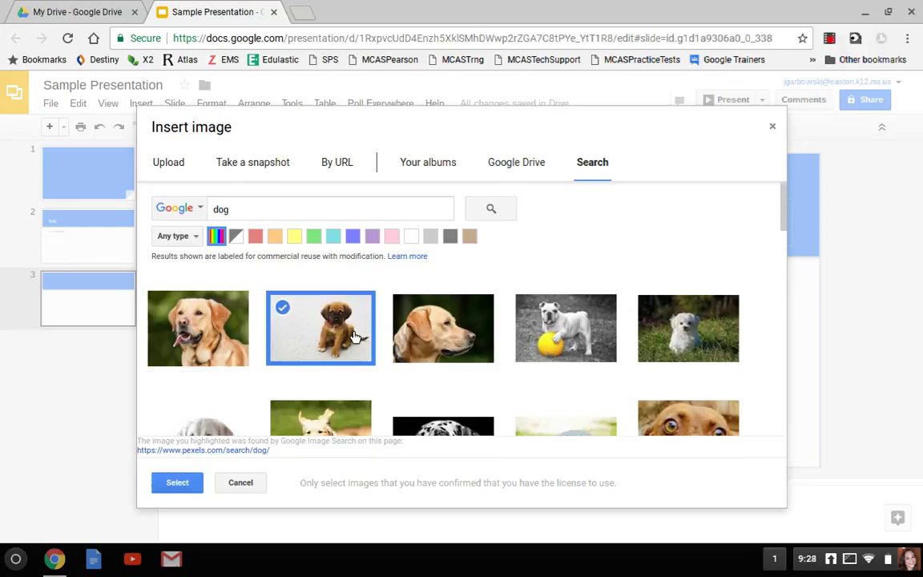
pyautogui.click(168, 486)
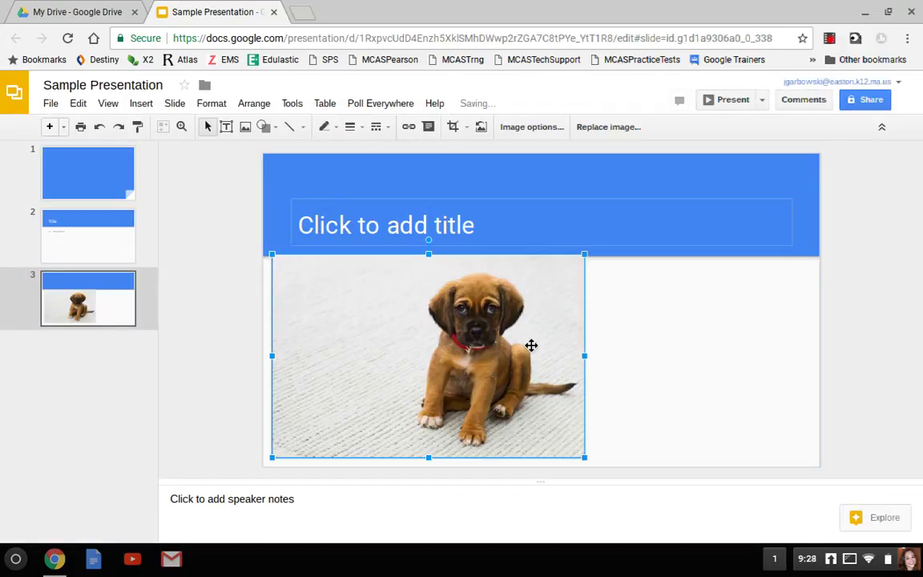
# Shrink the puppy picture and place it near the middle of the white area below the header
pyautogui.moveTo(531, 348); pyautogui.dragTo(632, 348)
pyautogui.moveTo(692, 268); pyautogui.dragTo(614, 318)
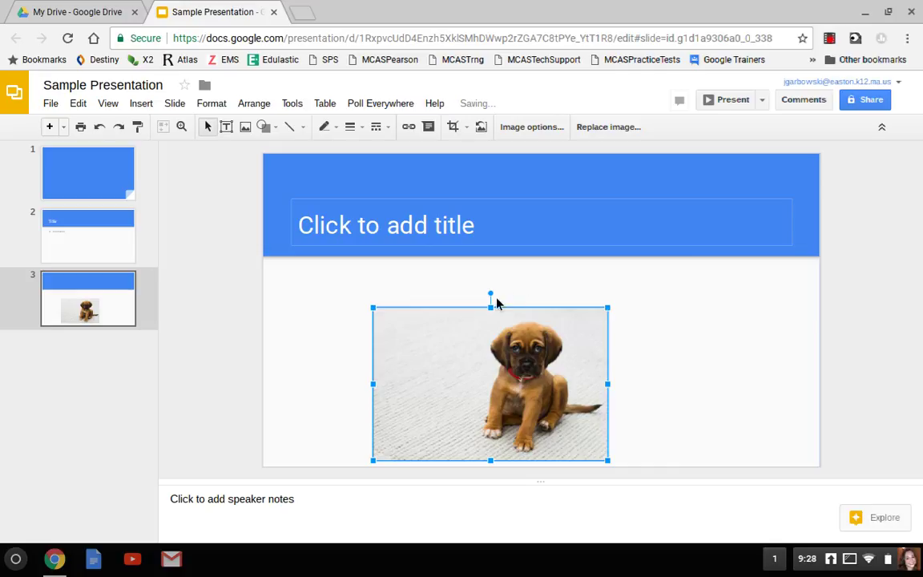
pyautogui.moveTo(496, 301); pyautogui.dragTo(537, 314)
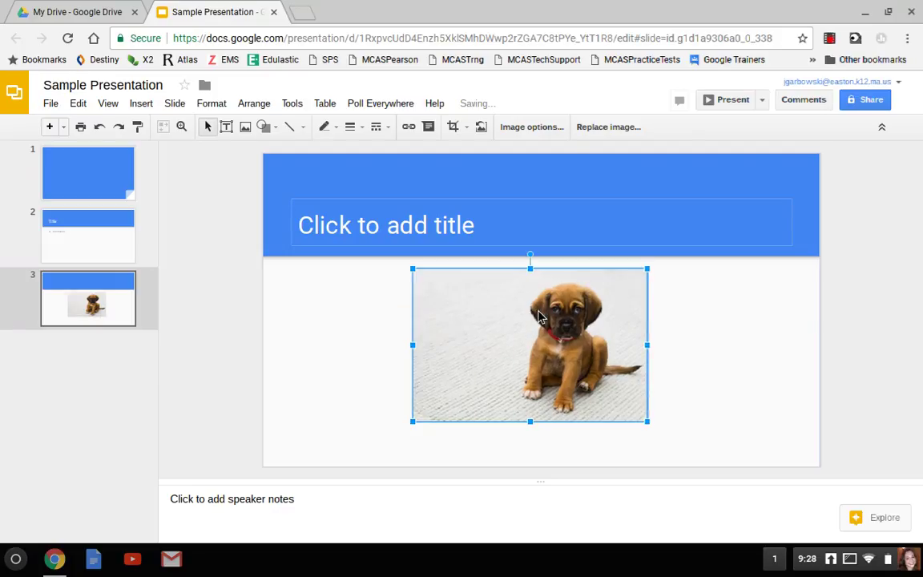
# Crop away the empty carpet on the left side of the puppy picture and recentre it below the header
pyautogui.click(453, 130)
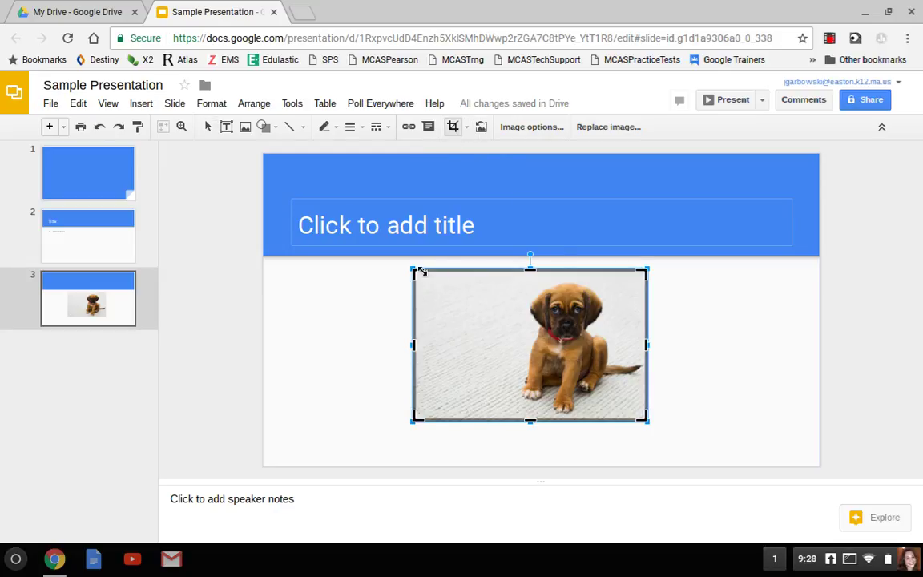
pyautogui.moveTo(422, 278); pyautogui.dragTo(511, 282)
pyautogui.press('Return')
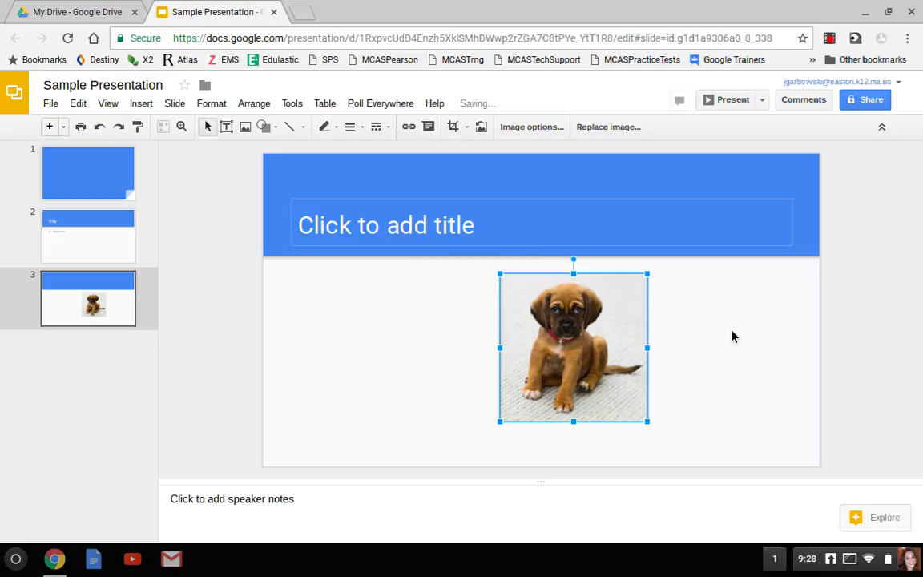
pyautogui.moveTo(562, 341); pyautogui.dragTo(528, 338)
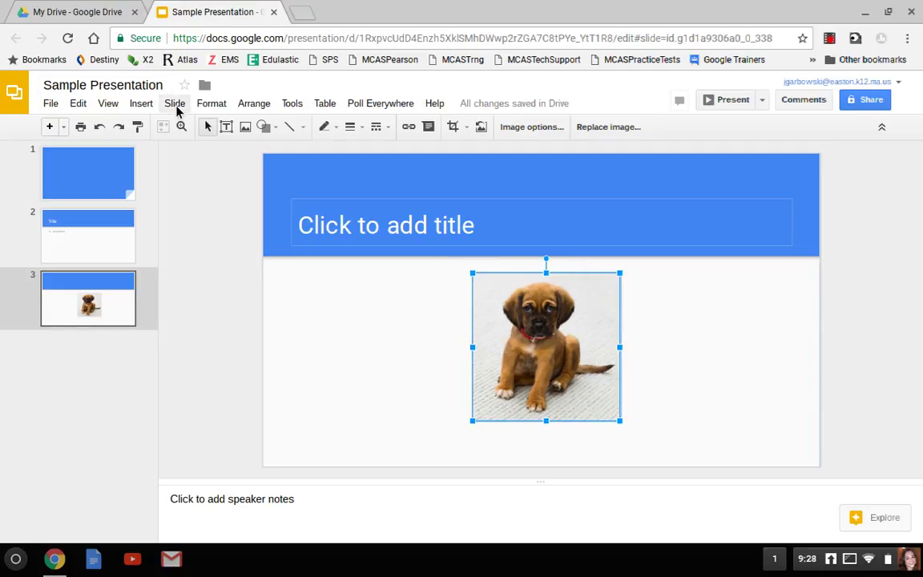
# Add a fourth slide and delete its body text placeholder
pyautogui.click(178, 109)
pyautogui.click(197, 130)
pyautogui.click(432, 277)
pyautogui.press('Delete')
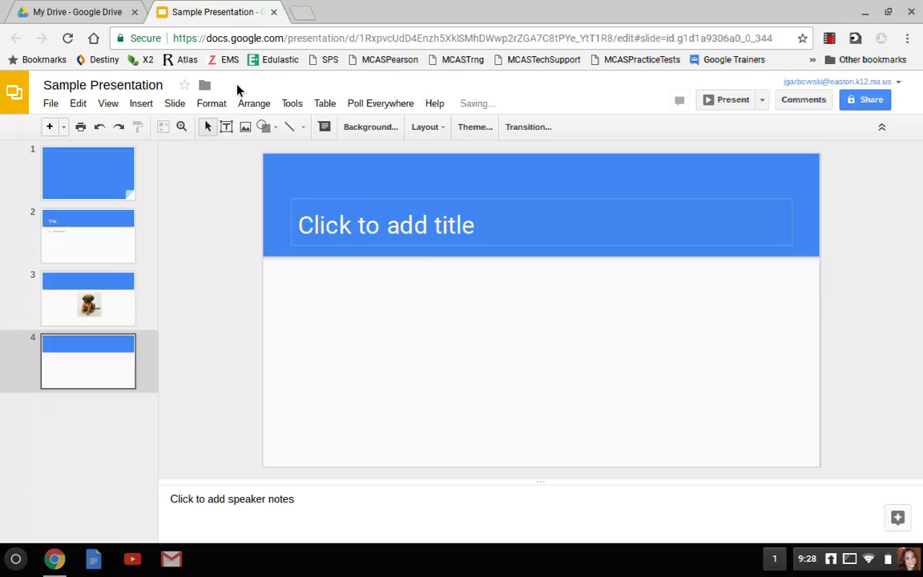
# Search YouTube for "puppies" and insert the video "Funny Puppies And Cute Puppy Videos Compilation 2016 [BEST OF]" into the fourth slide
pyautogui.click(140, 105)
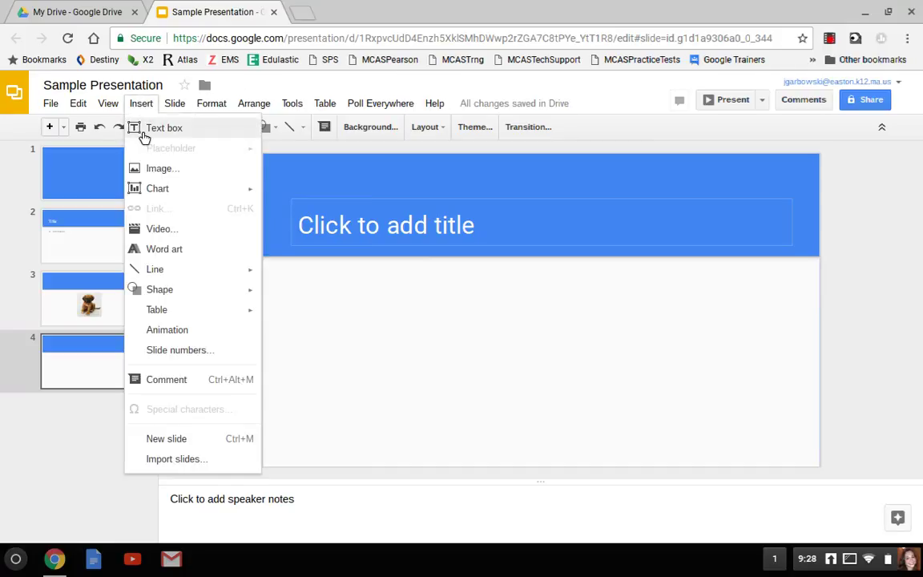
pyautogui.click(175, 230)
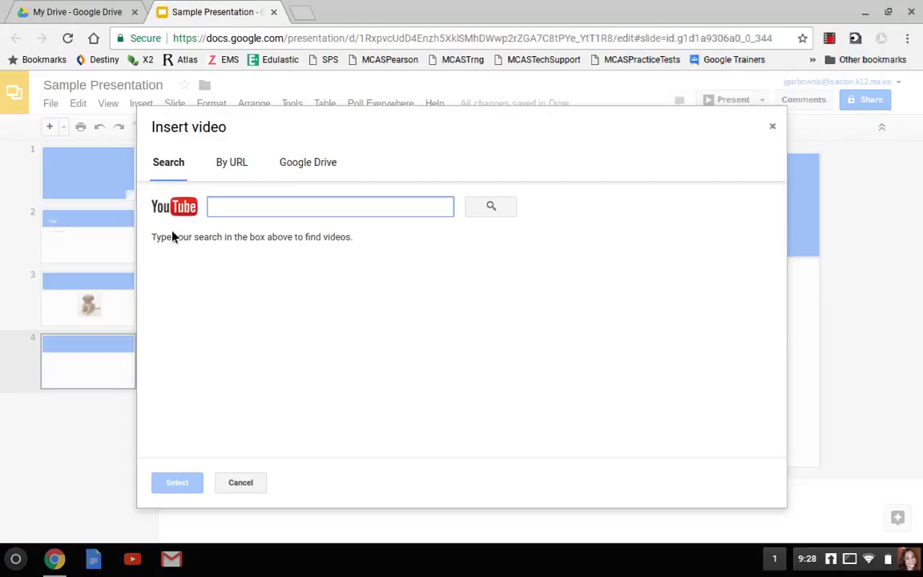
pyautogui.click(325, 162)
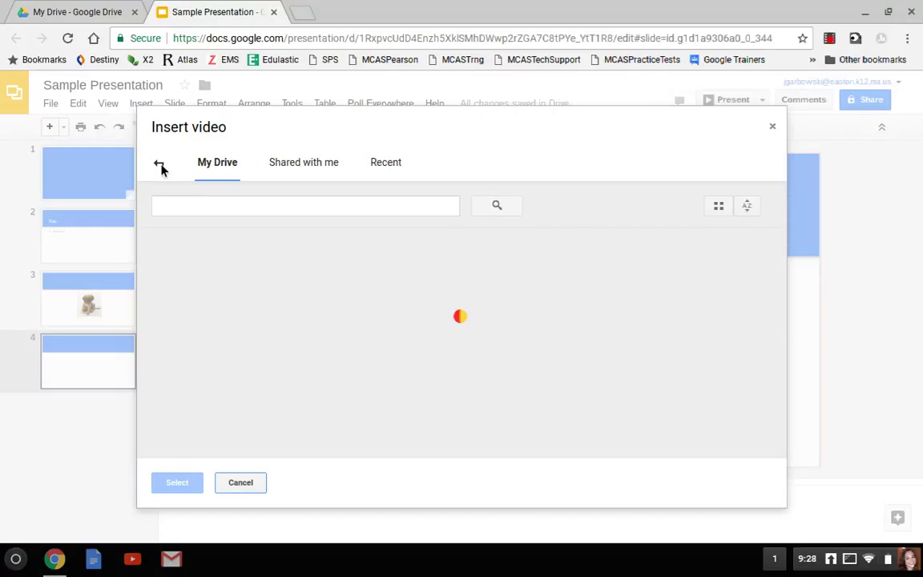
pyautogui.click(161, 164)
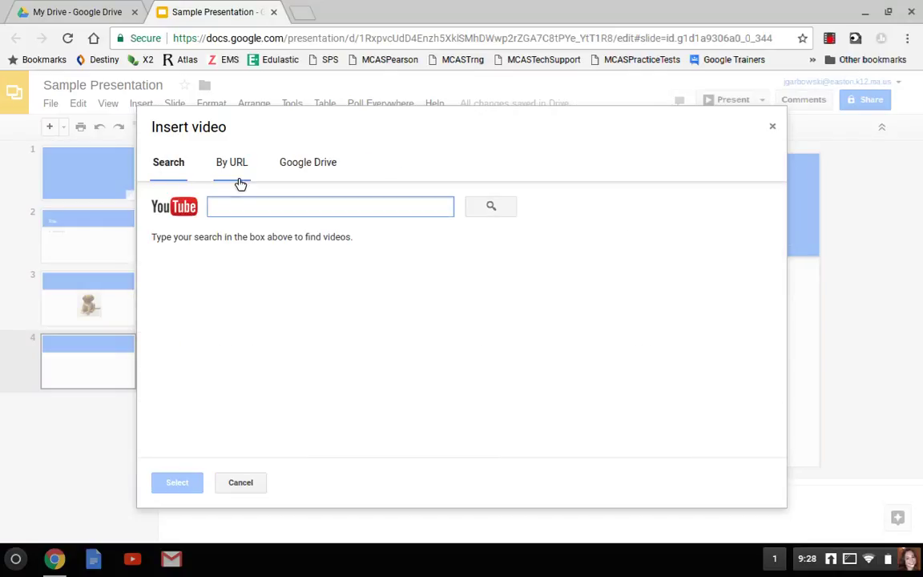
pyautogui.write('puppies')
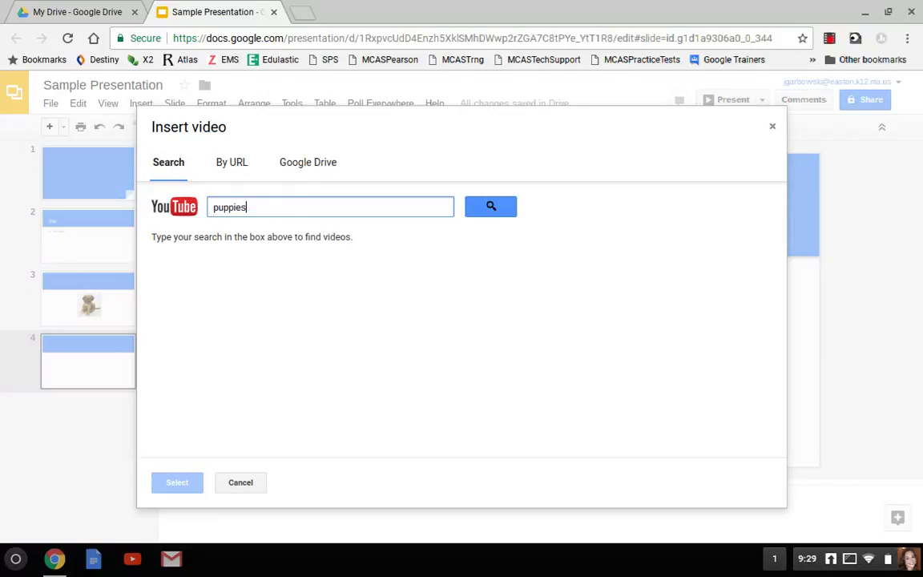
pyautogui.click(460, 315)
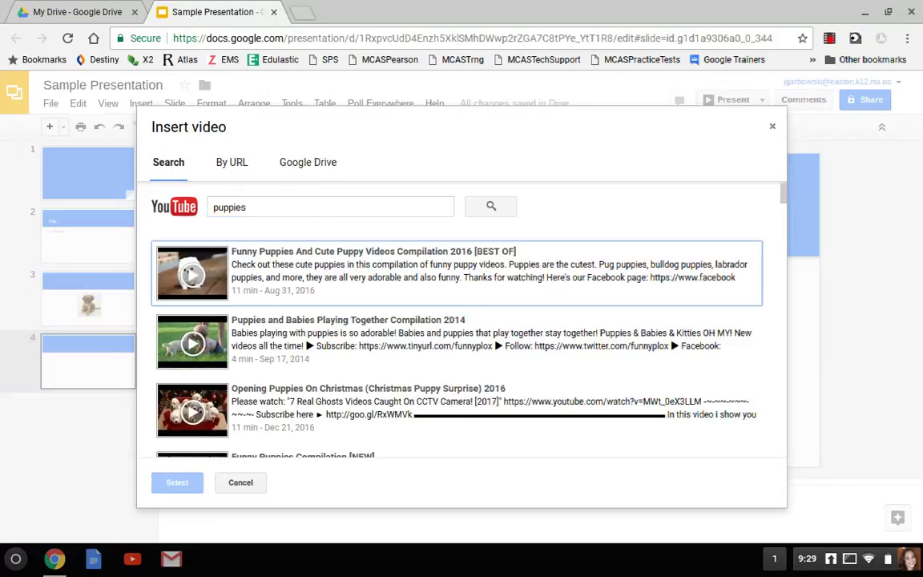
pyautogui.scroll(-3, 350, 304)
pyautogui.scroll(3, 353, 305)
pyautogui.click(325, 293)
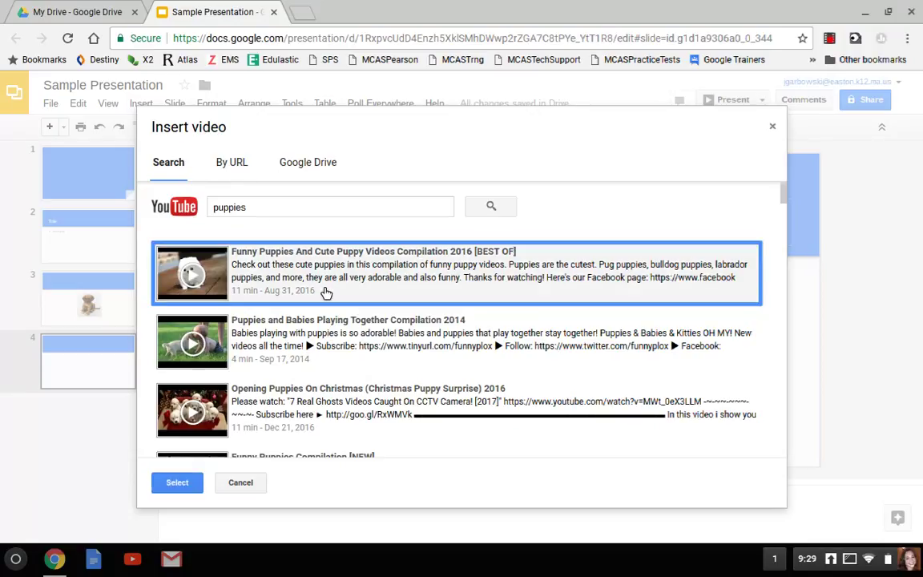
pyautogui.click(174, 487)
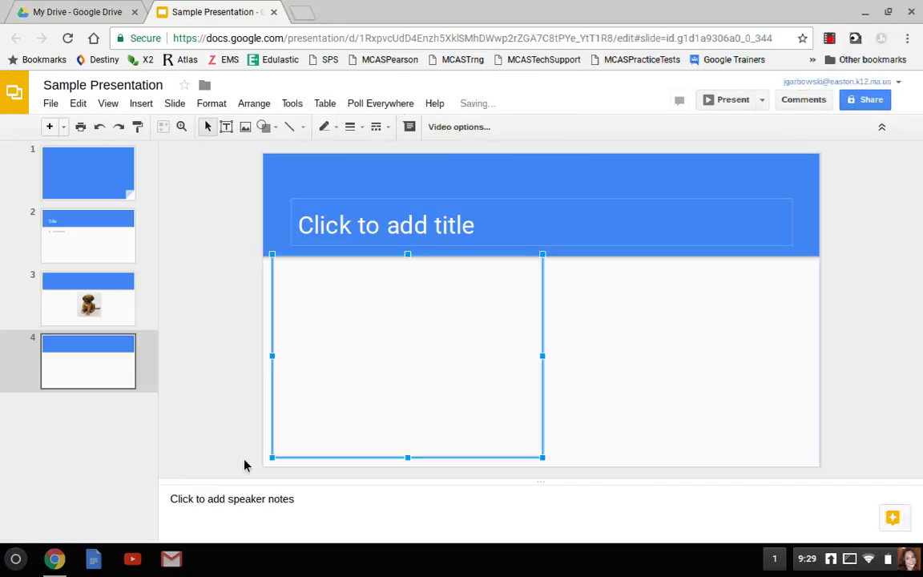
# Move the puppy video to the horizontal centre of the fourth slide, directly below the blue header, and deselect it
pyautogui.moveTo(443, 367); pyautogui.dragTo(580, 369)
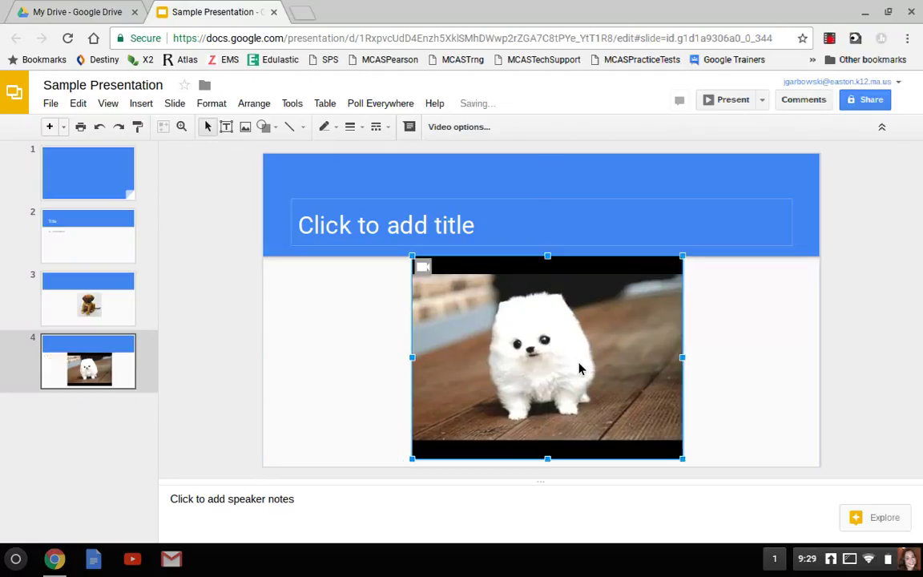
pyautogui.click(719, 339)
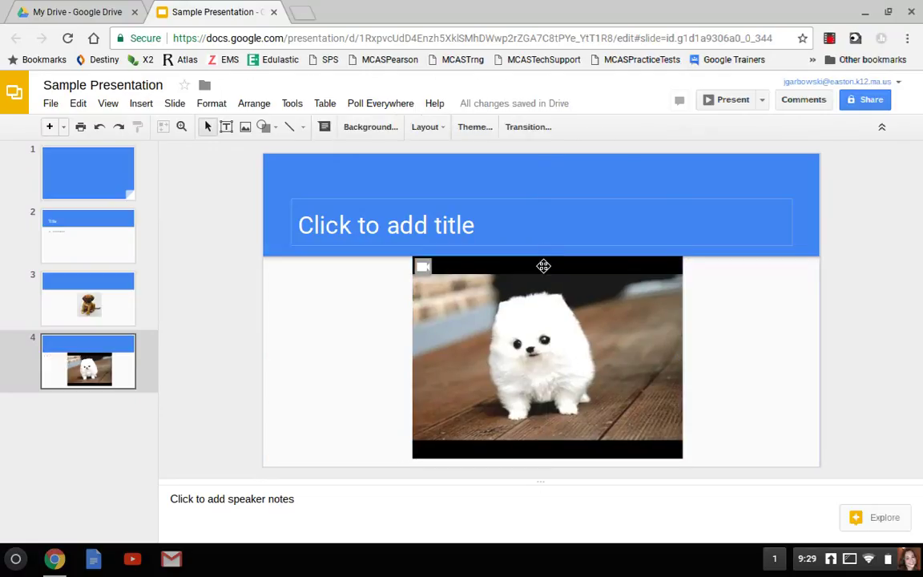
pyautogui.click(617, 349)
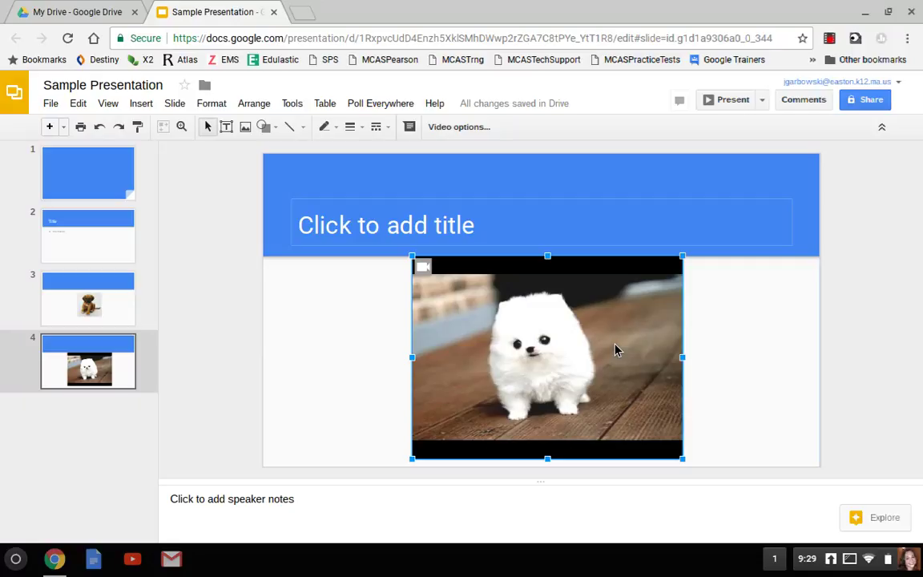
pyautogui.click(744, 352)
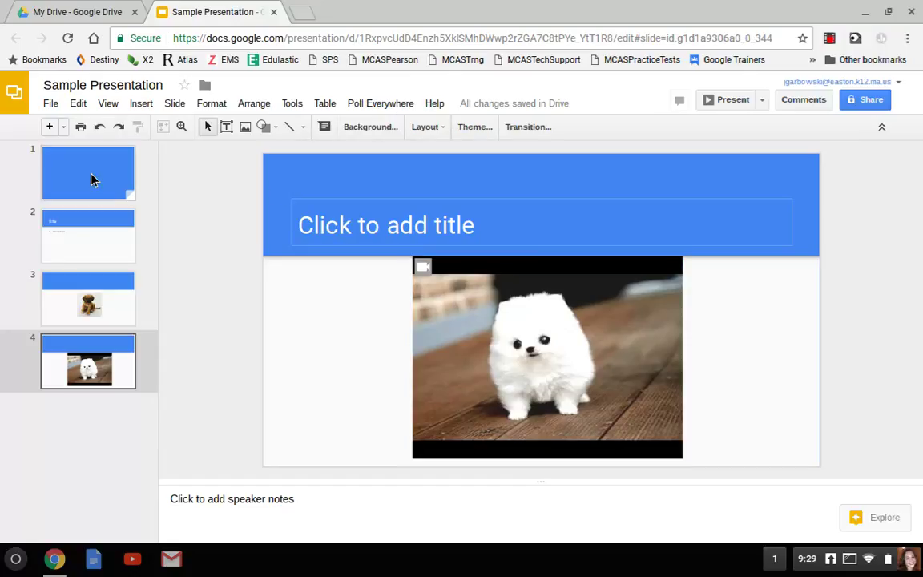
# Present the slideshow from the beginning and advance through the first slides to watch their transitions
pyautogui.click(71, 179)
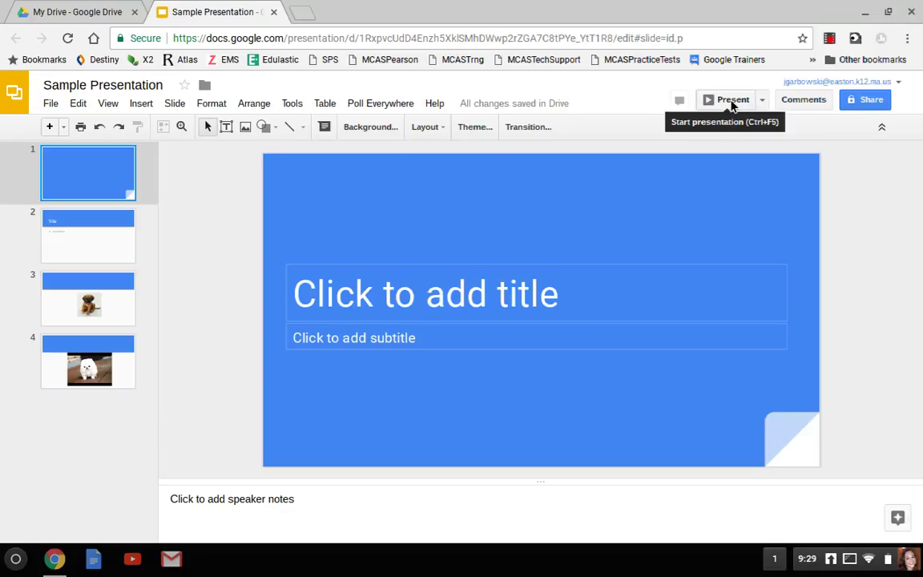
pyautogui.click(763, 103)
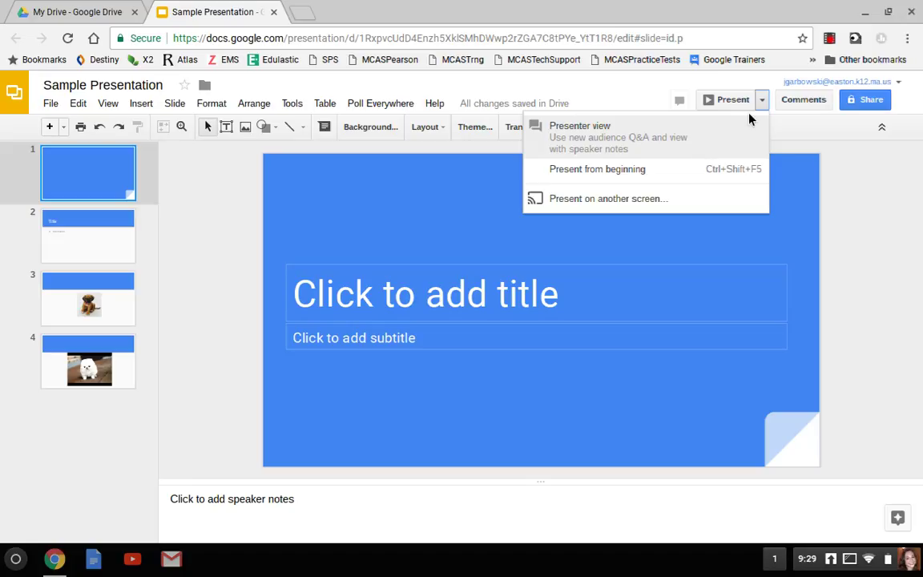
pyautogui.click(745, 169)
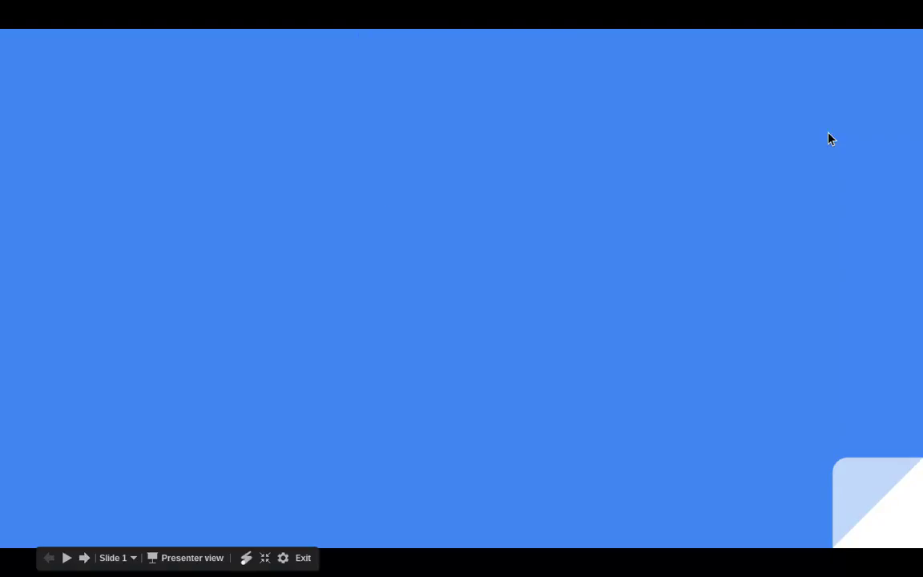
pyautogui.click(352, 443)
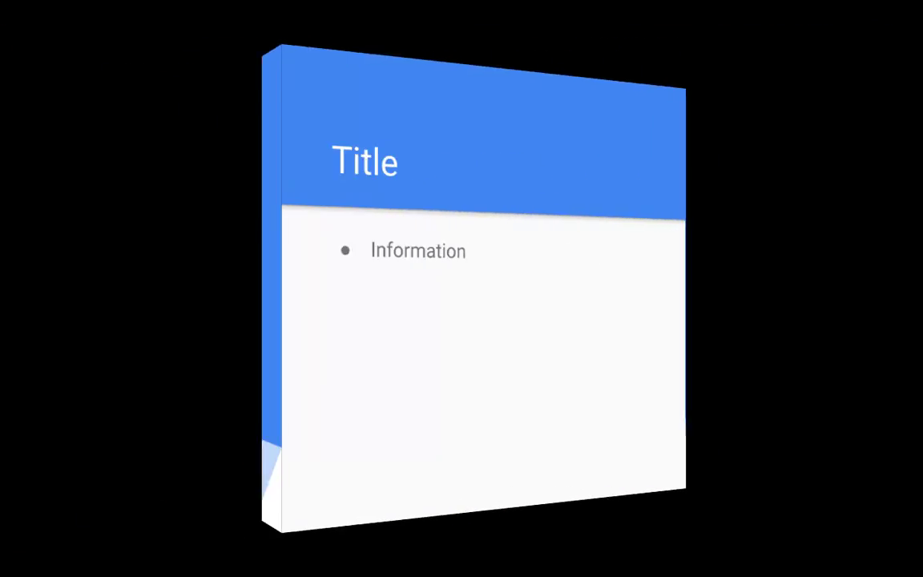
pyautogui.press('Right')
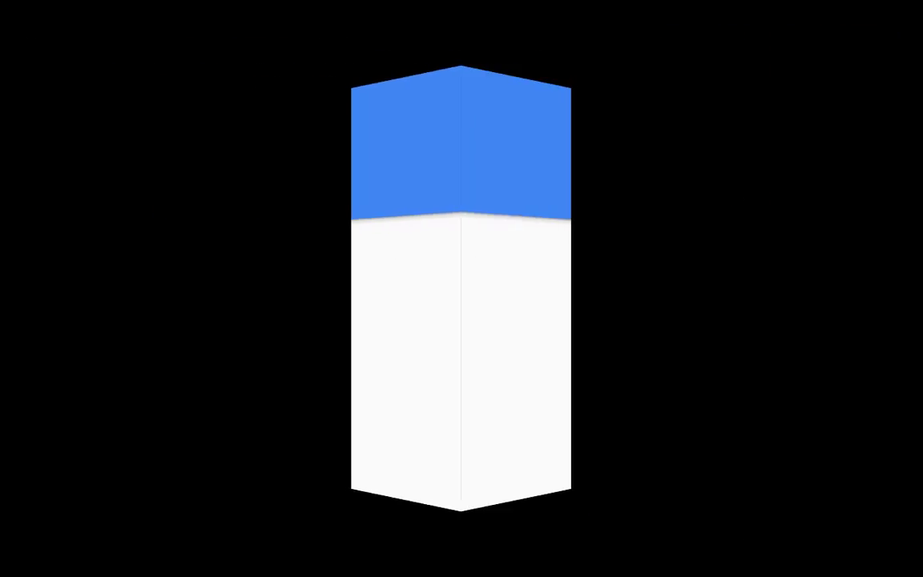